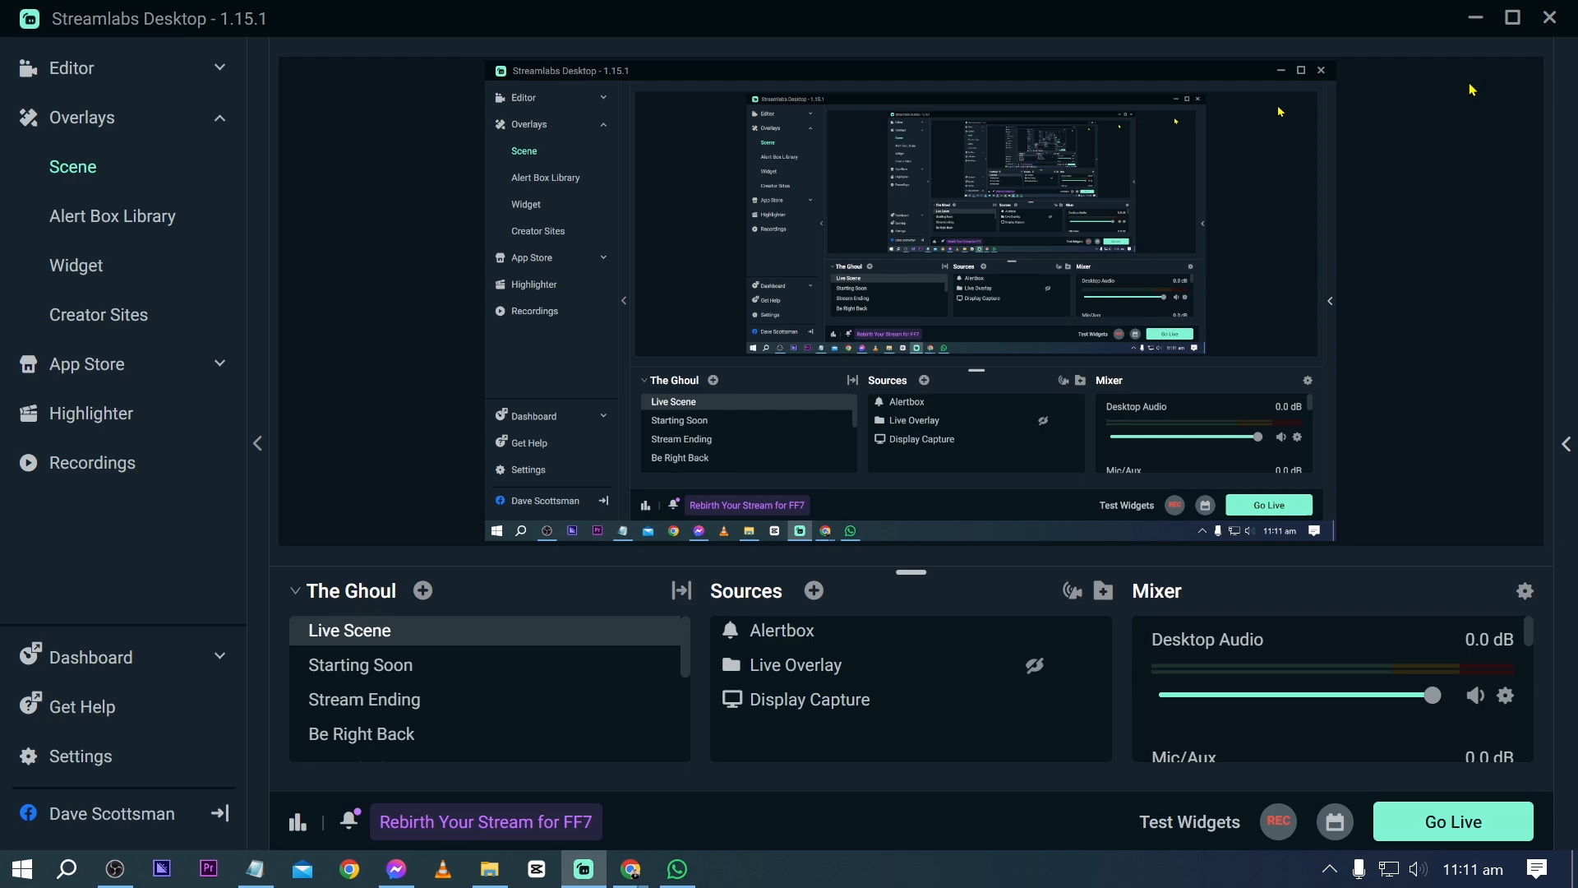
- Close Streamlabs Desktop and refresh the Windows desktop
{"action": "left_click", "coordinate": [1549, 18]}
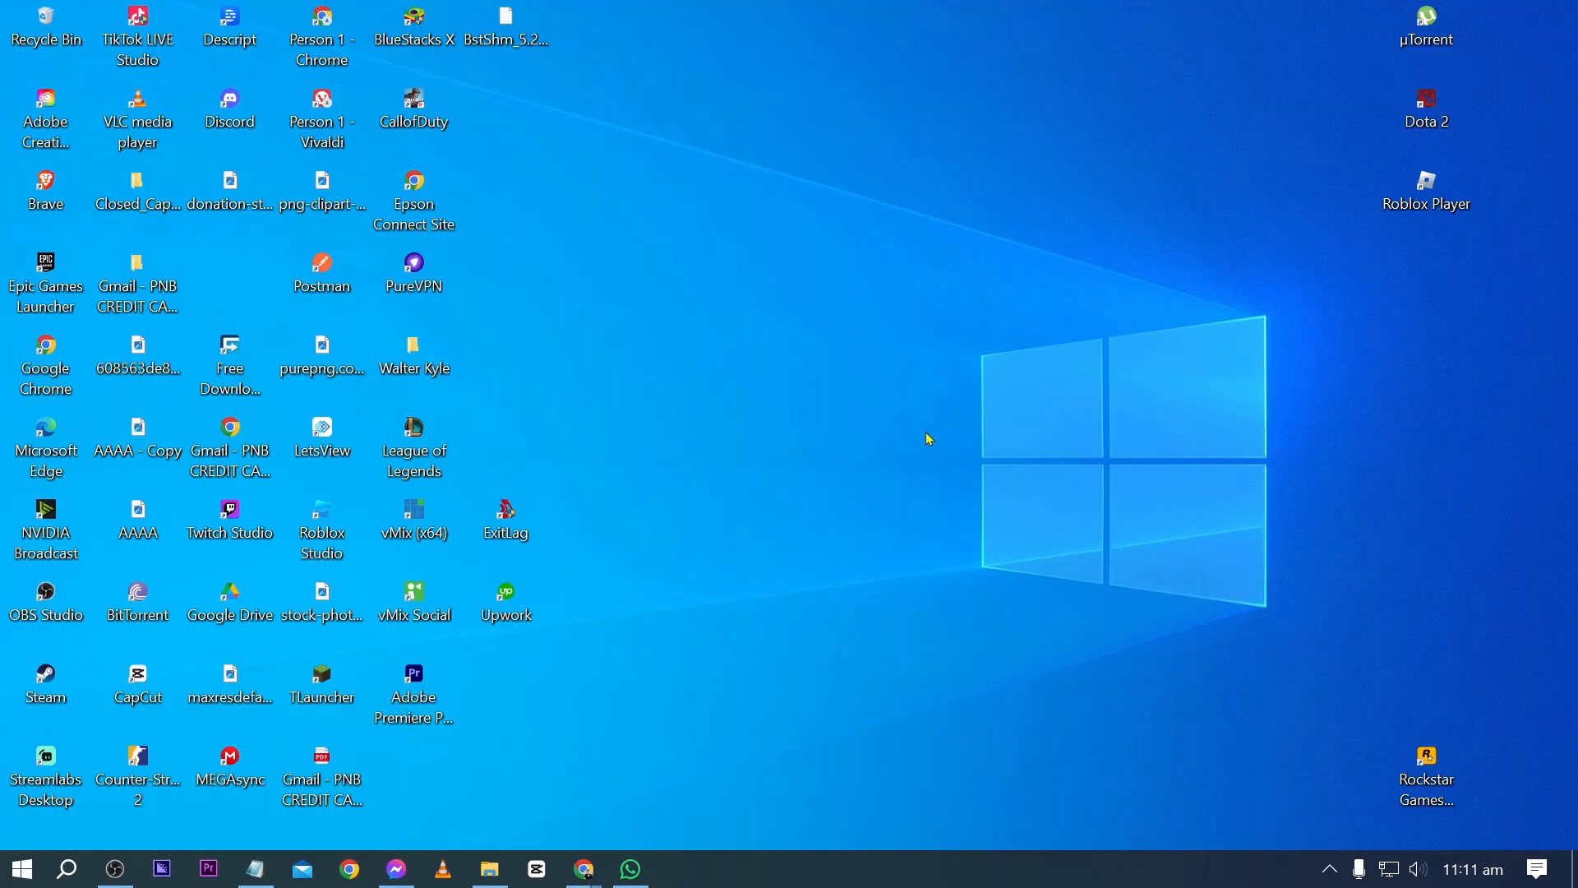
{"action": "right_click", "coordinate": [799, 191]}
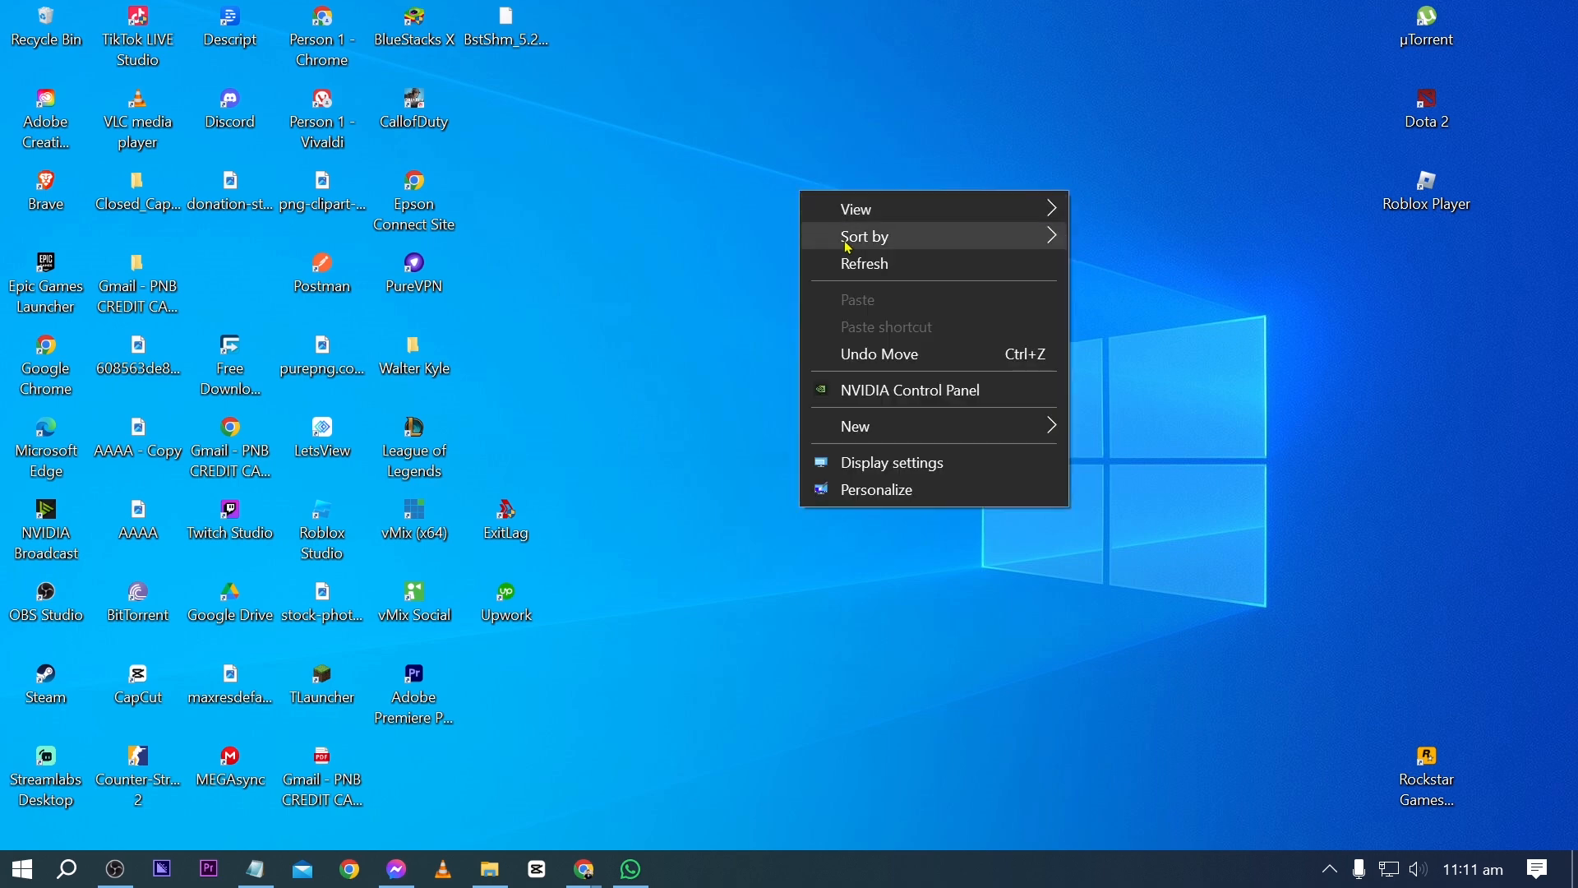
{"action": "left_click", "coordinate": [861, 260]}
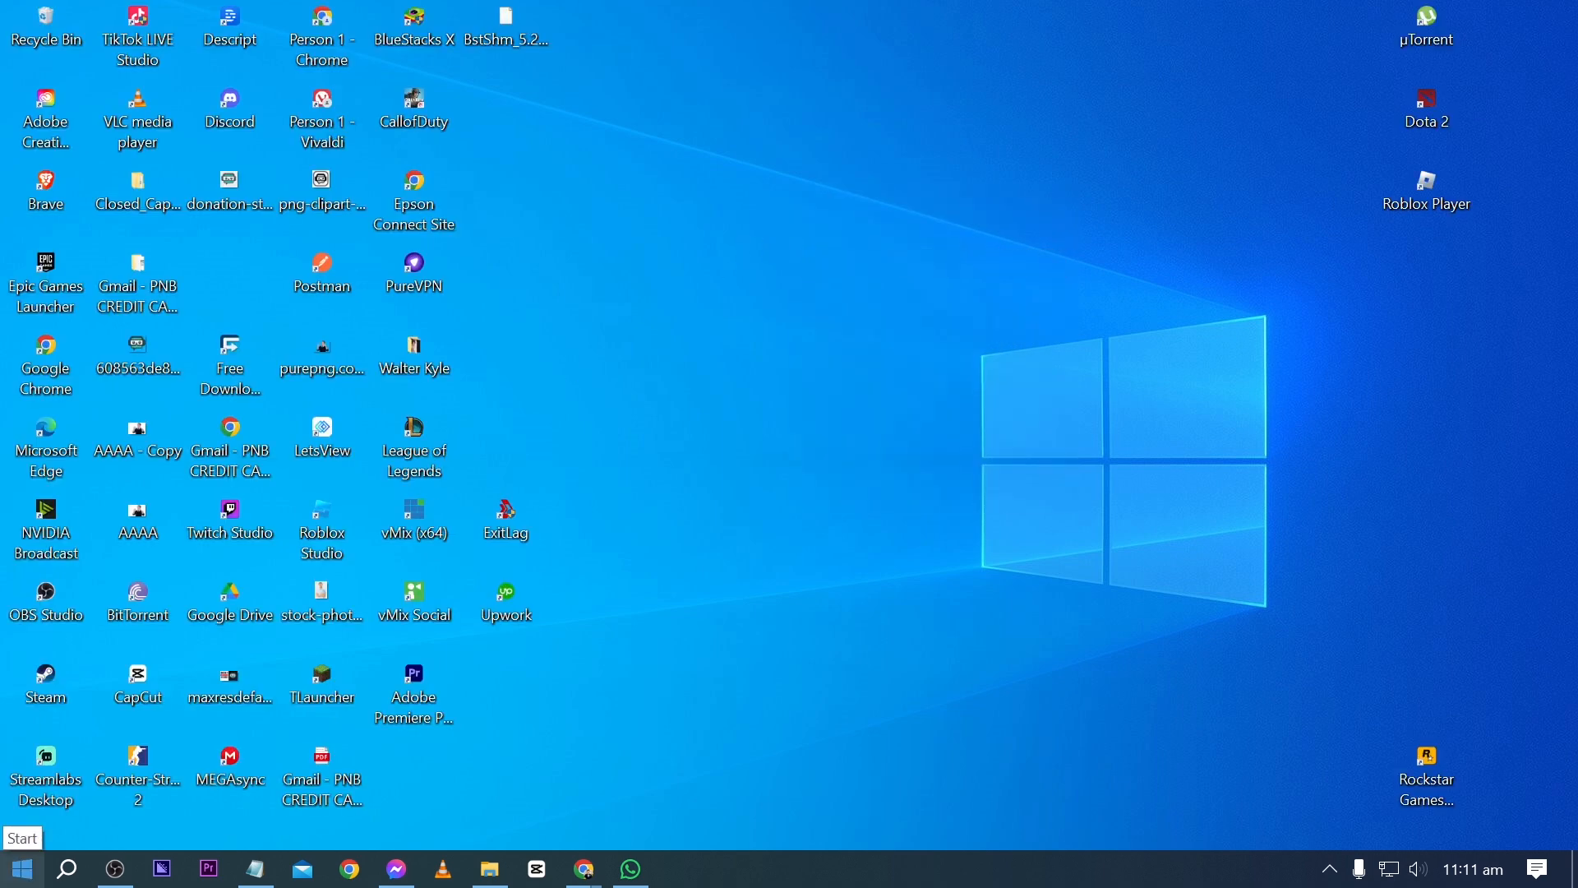
- Find the Streamlabs Desktop app's file location through Windows search and open the shortcut's properties
{"action": "left_click", "coordinate": [22, 868]}
{"action": "type", "text": "str"}
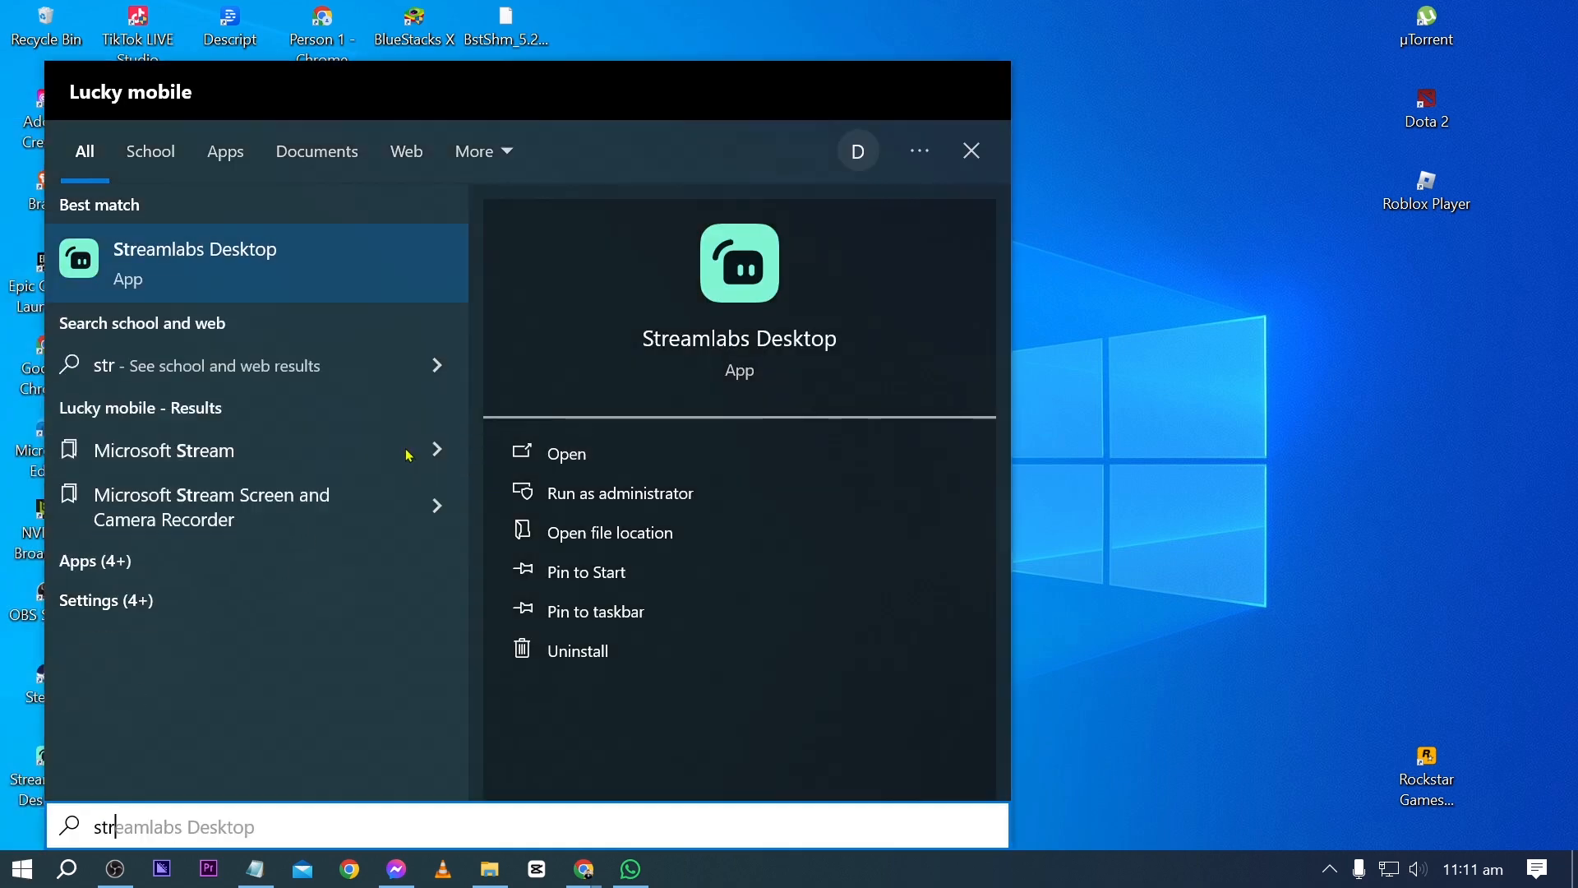
{"action": "type", "text": "ea"}
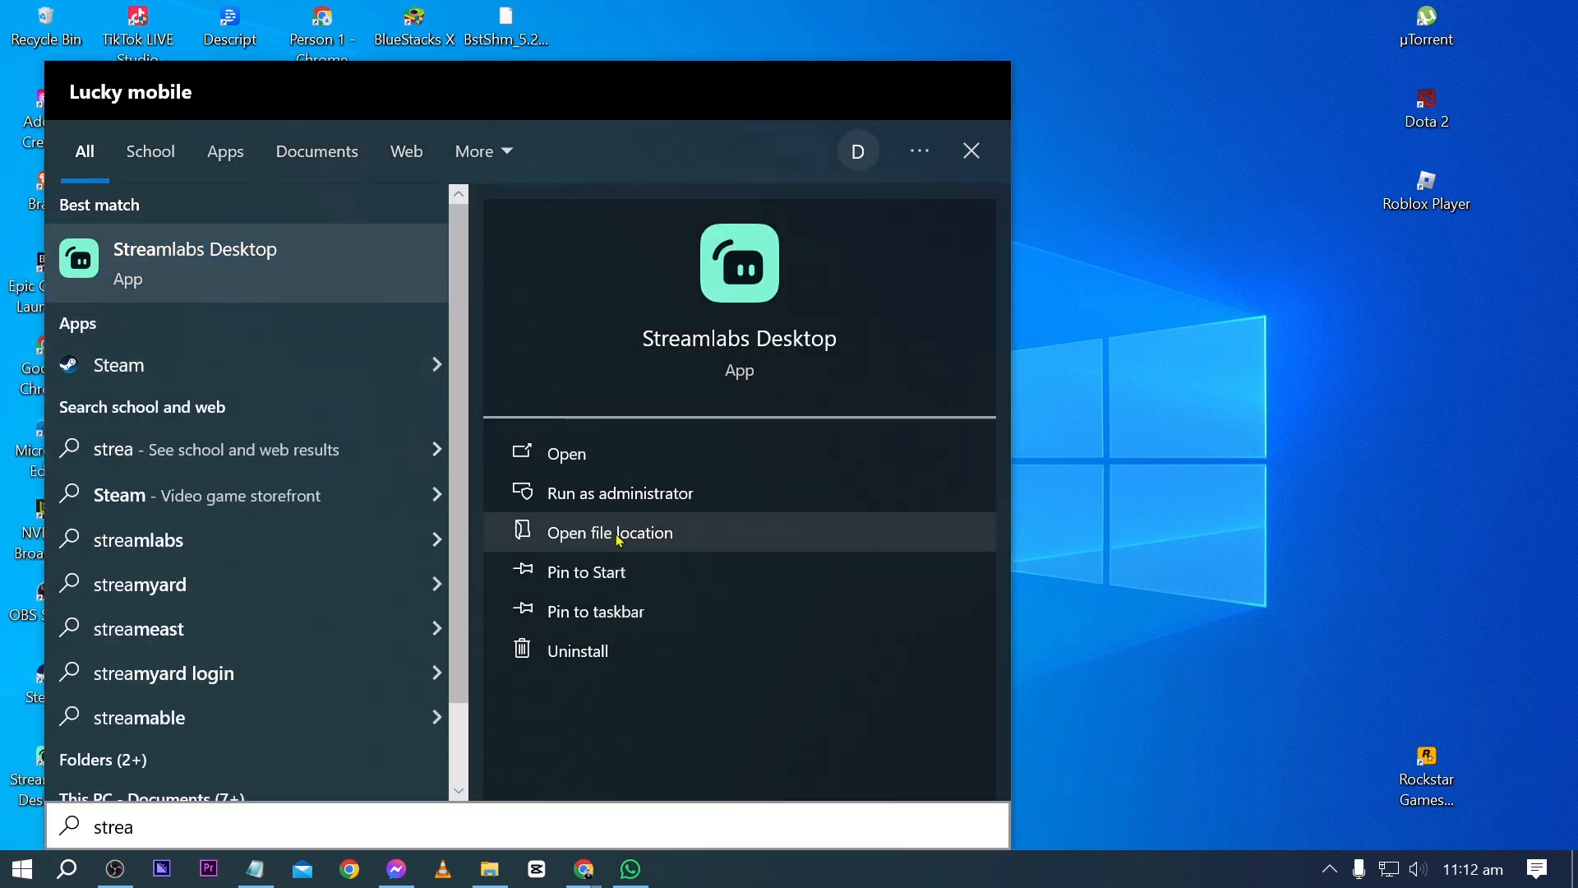
{"action": "left_click", "coordinate": [609, 536]}
{"action": "right_click", "coordinate": [332, 759]}
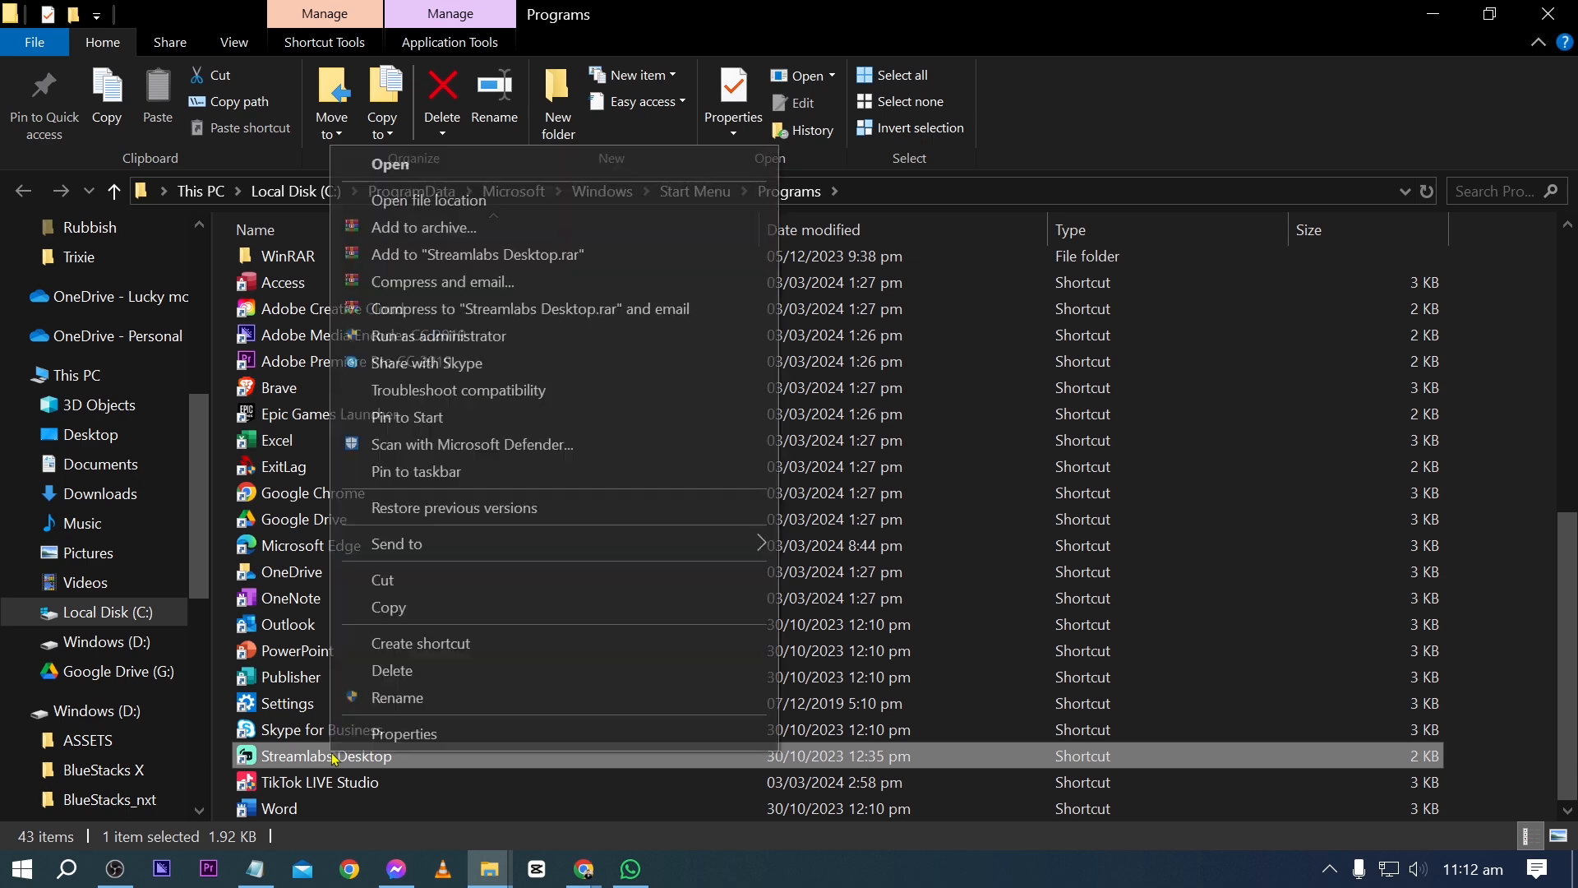
{"action": "left_click", "coordinate": [407, 734]}
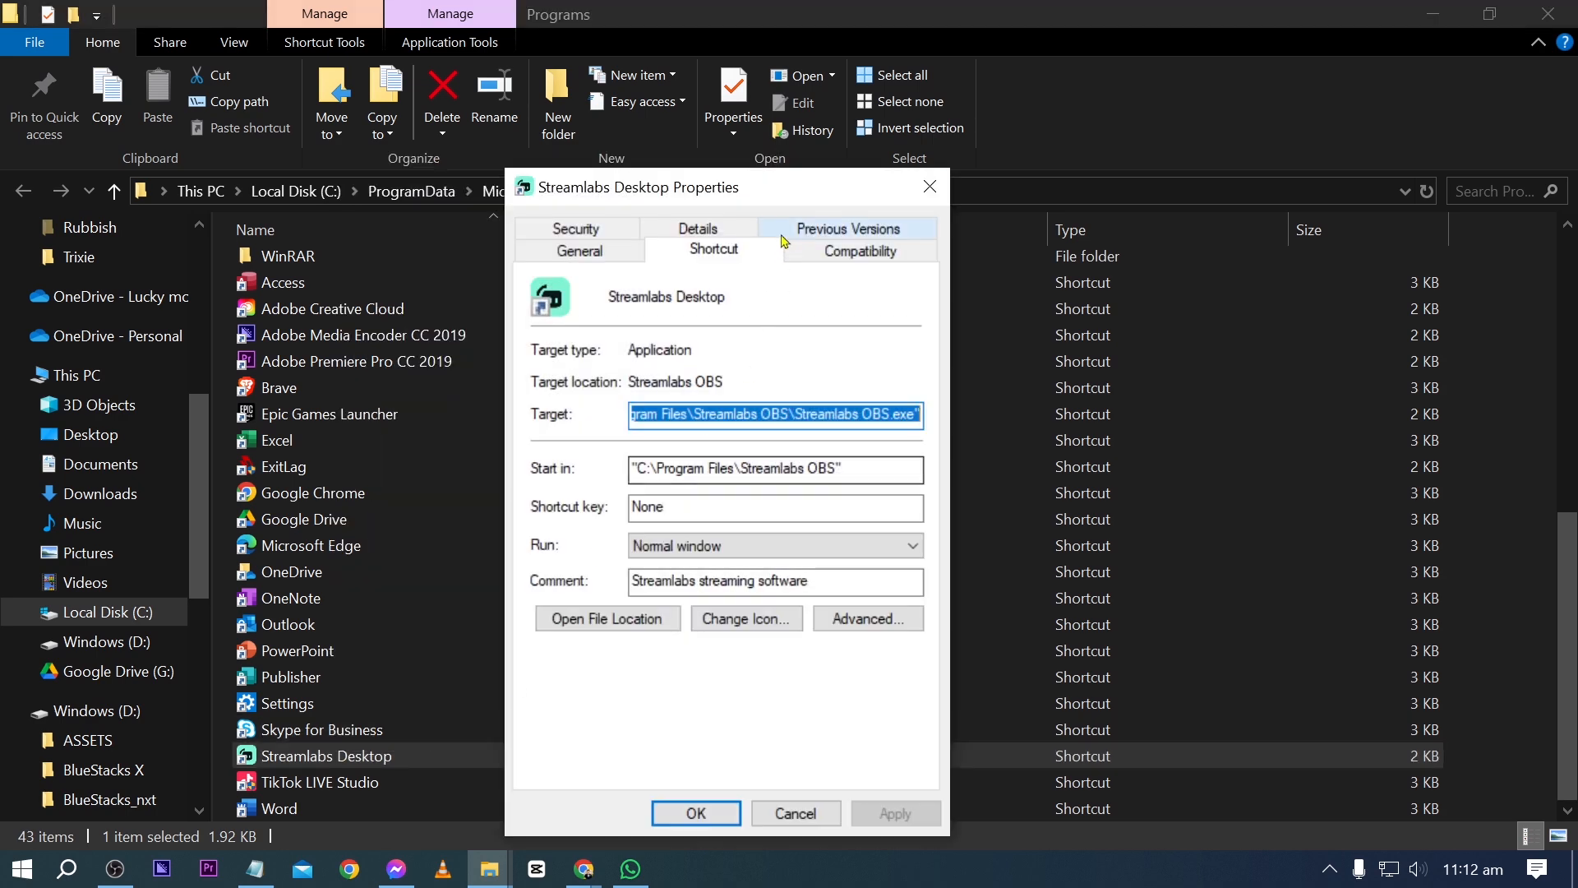
- Set the Streamlabs Desktop shortcut to always run as administrator and apply the change with administrator permission
{"action": "left_click", "coordinate": [1432, 14]}
{"action": "left_click_drag", "start_coordinate": [821, 199], "coordinate": [849, 165]}
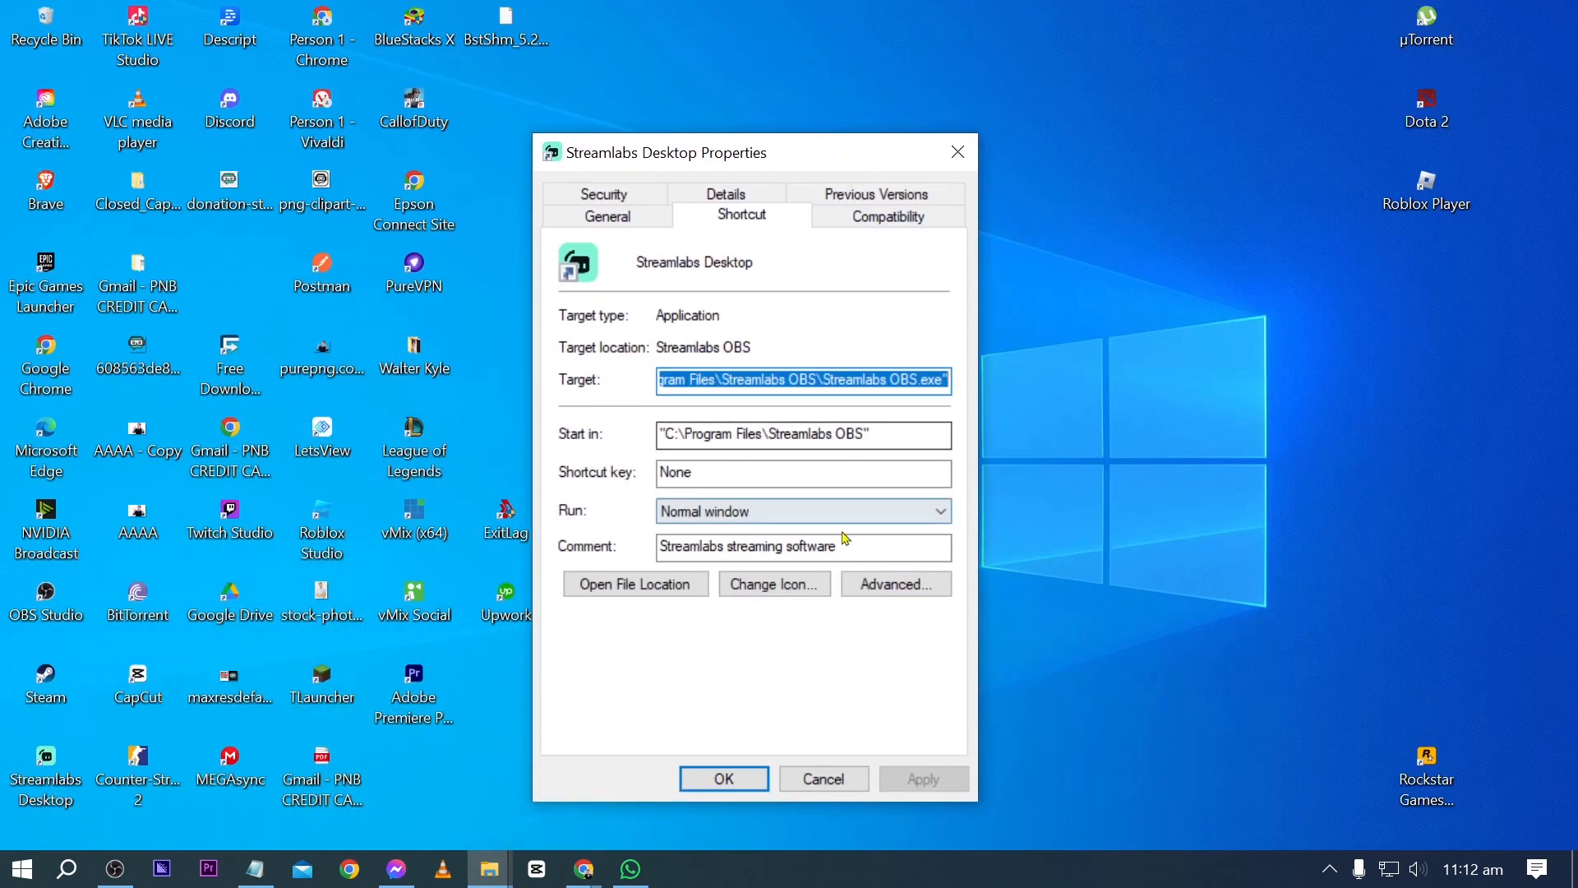
{"action": "left_click", "coordinate": [863, 380]}
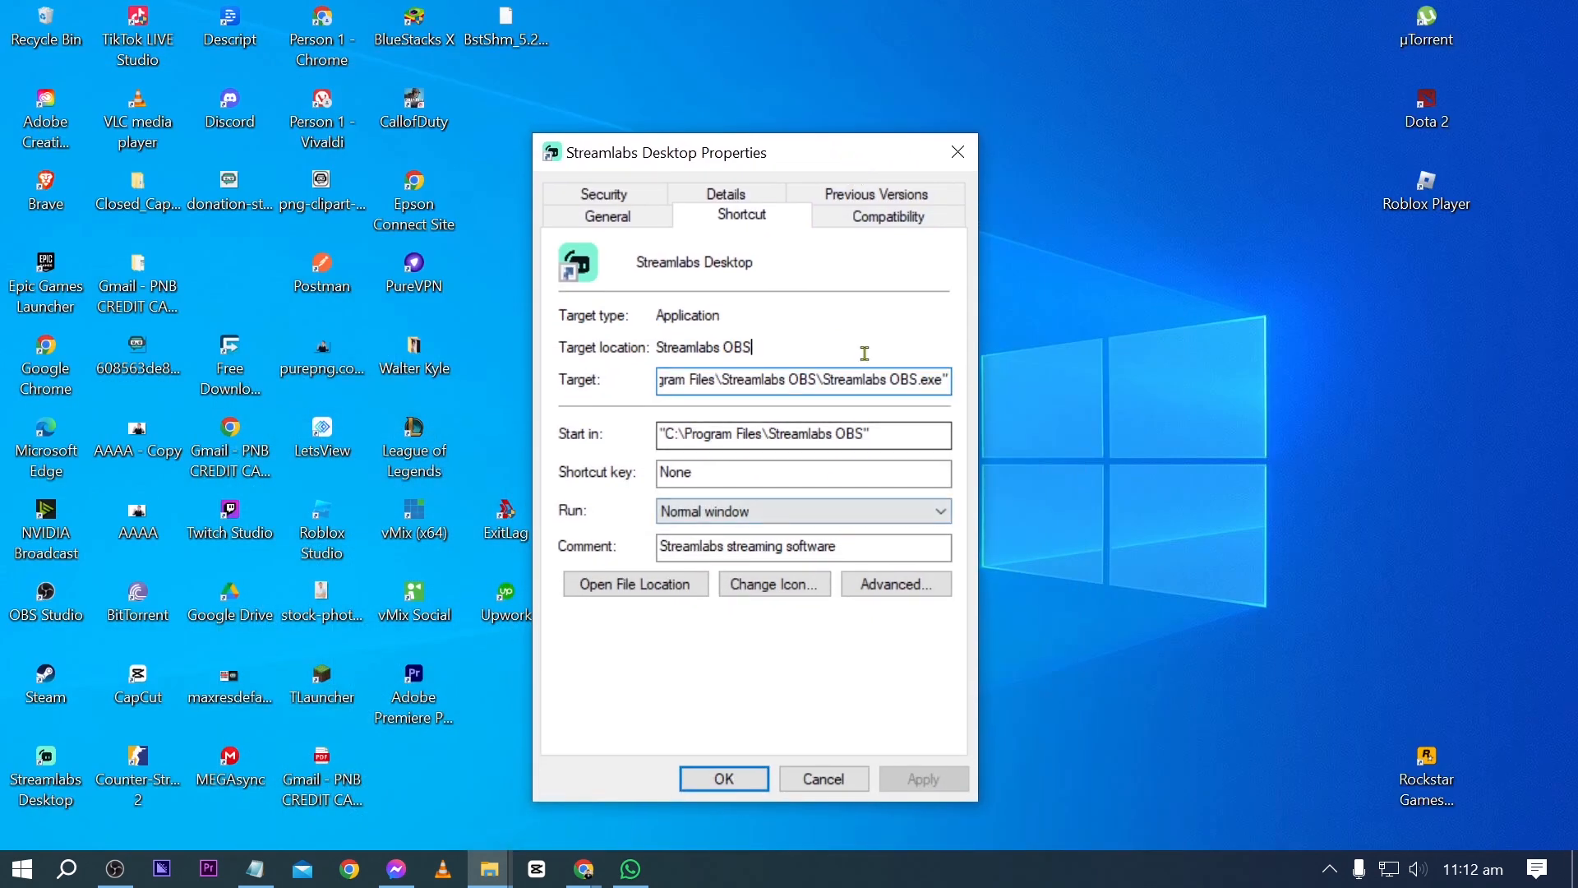
{"action": "left_click", "coordinate": [888, 593]}
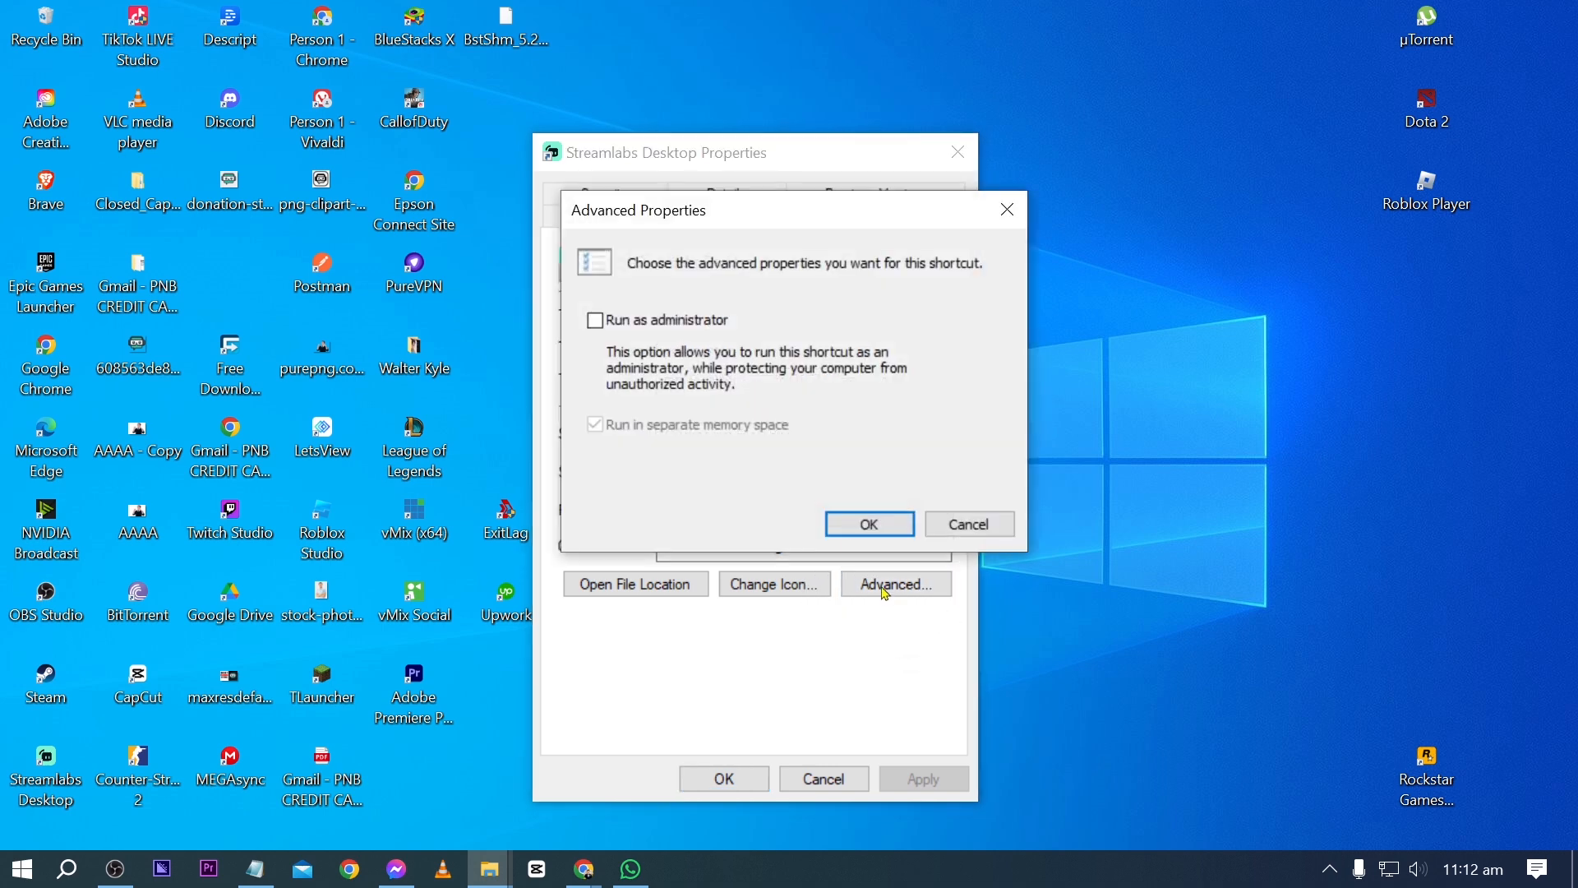
{"action": "left_click", "coordinate": [603, 325]}
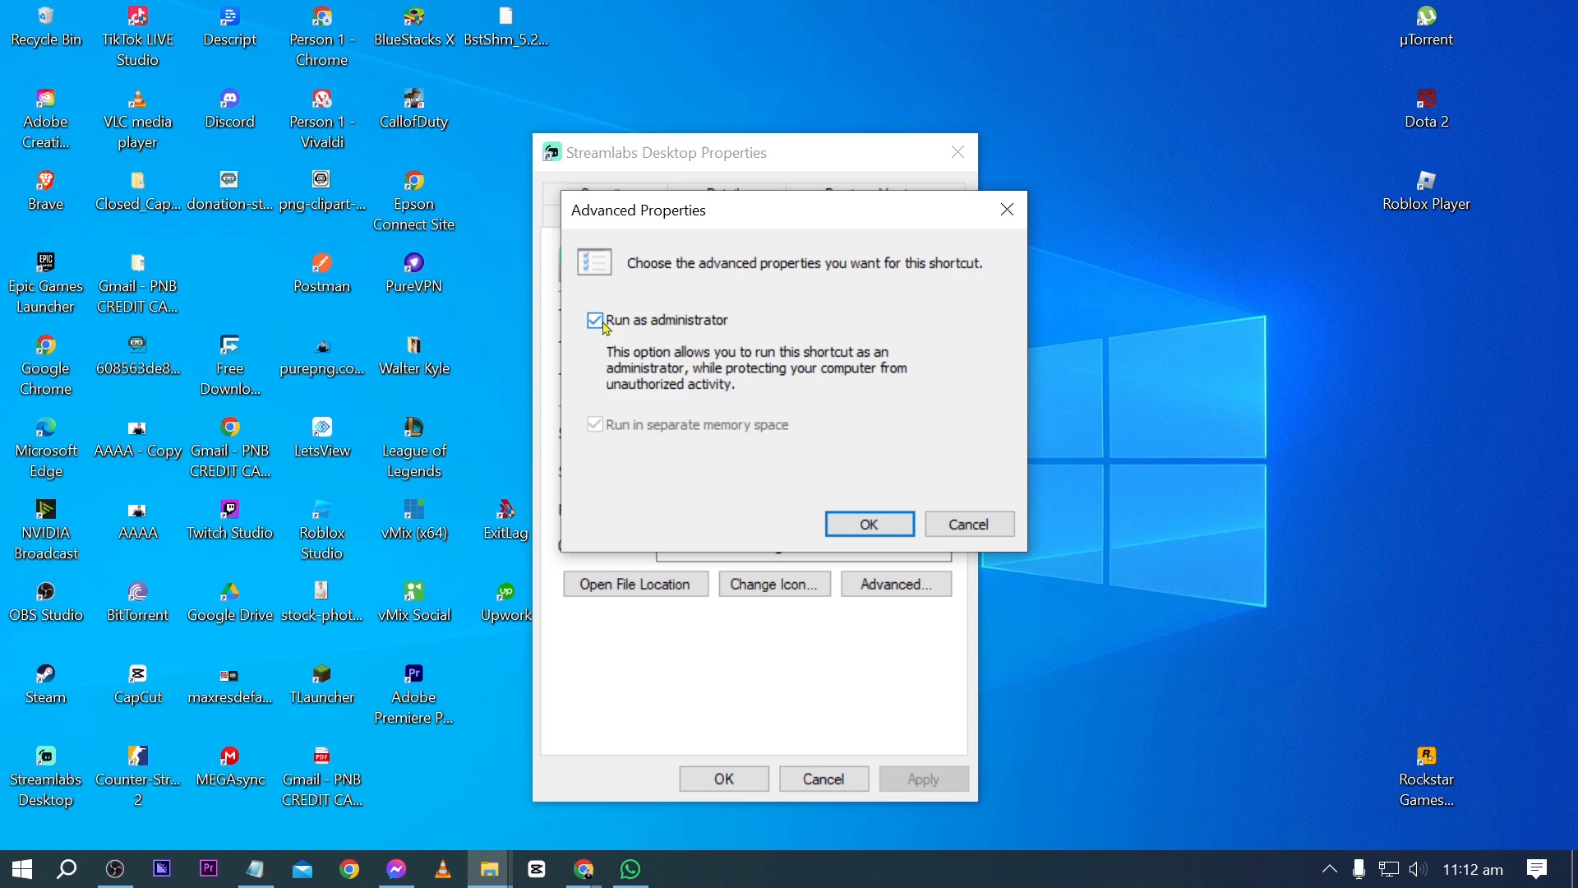
{"action": "left_click", "coordinate": [872, 523]}
{"action": "left_click", "coordinate": [923, 779]}
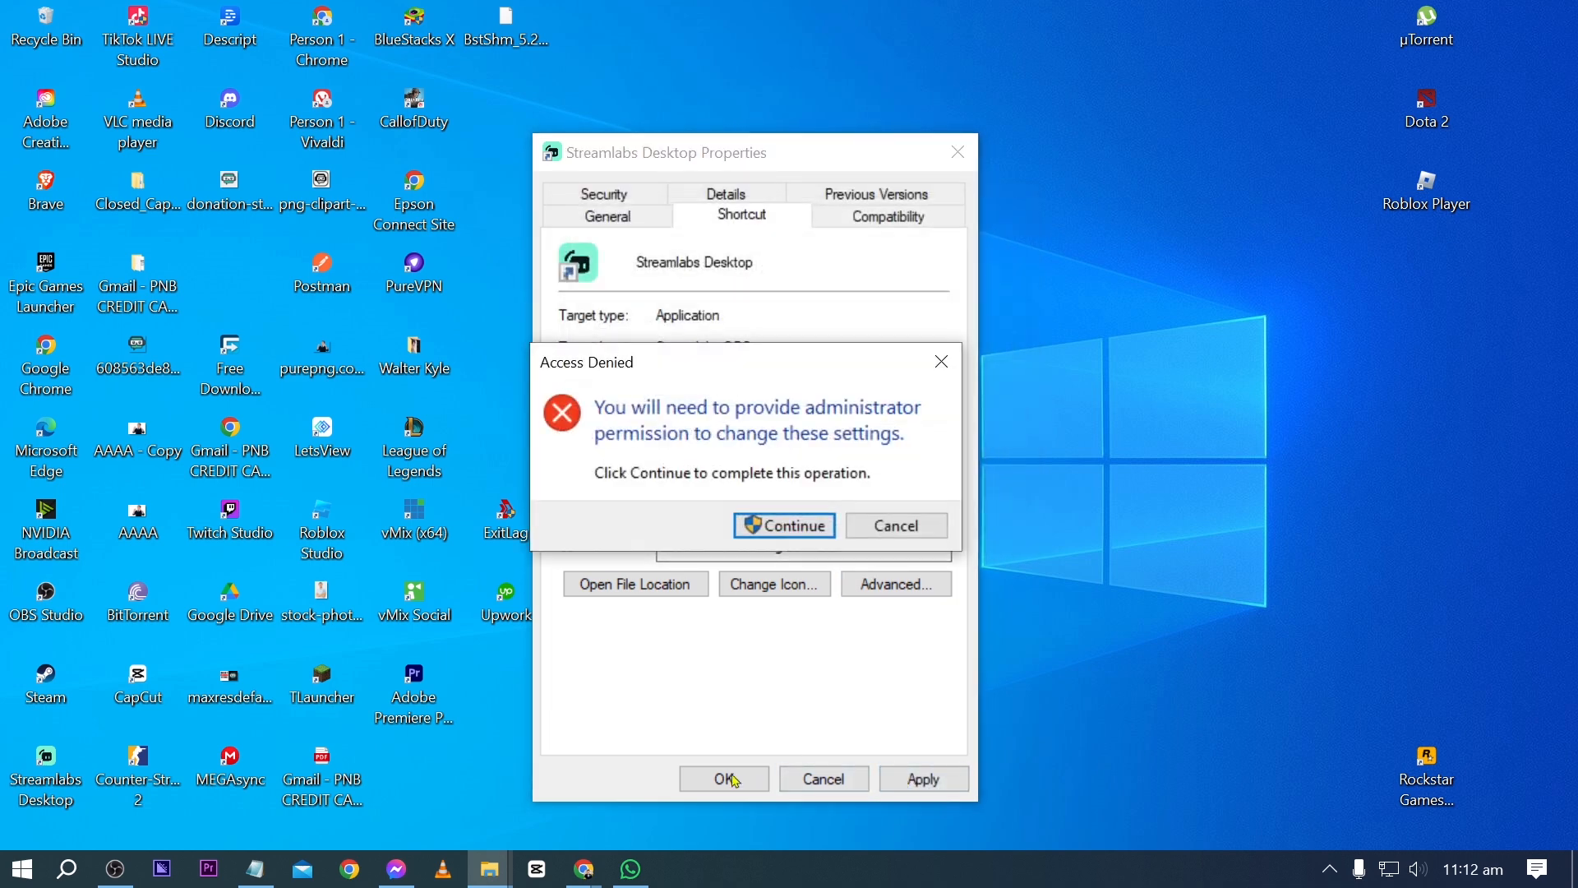
{"action": "left_click", "coordinate": [770, 530]}
{"action": "left_click", "coordinate": [723, 777]}
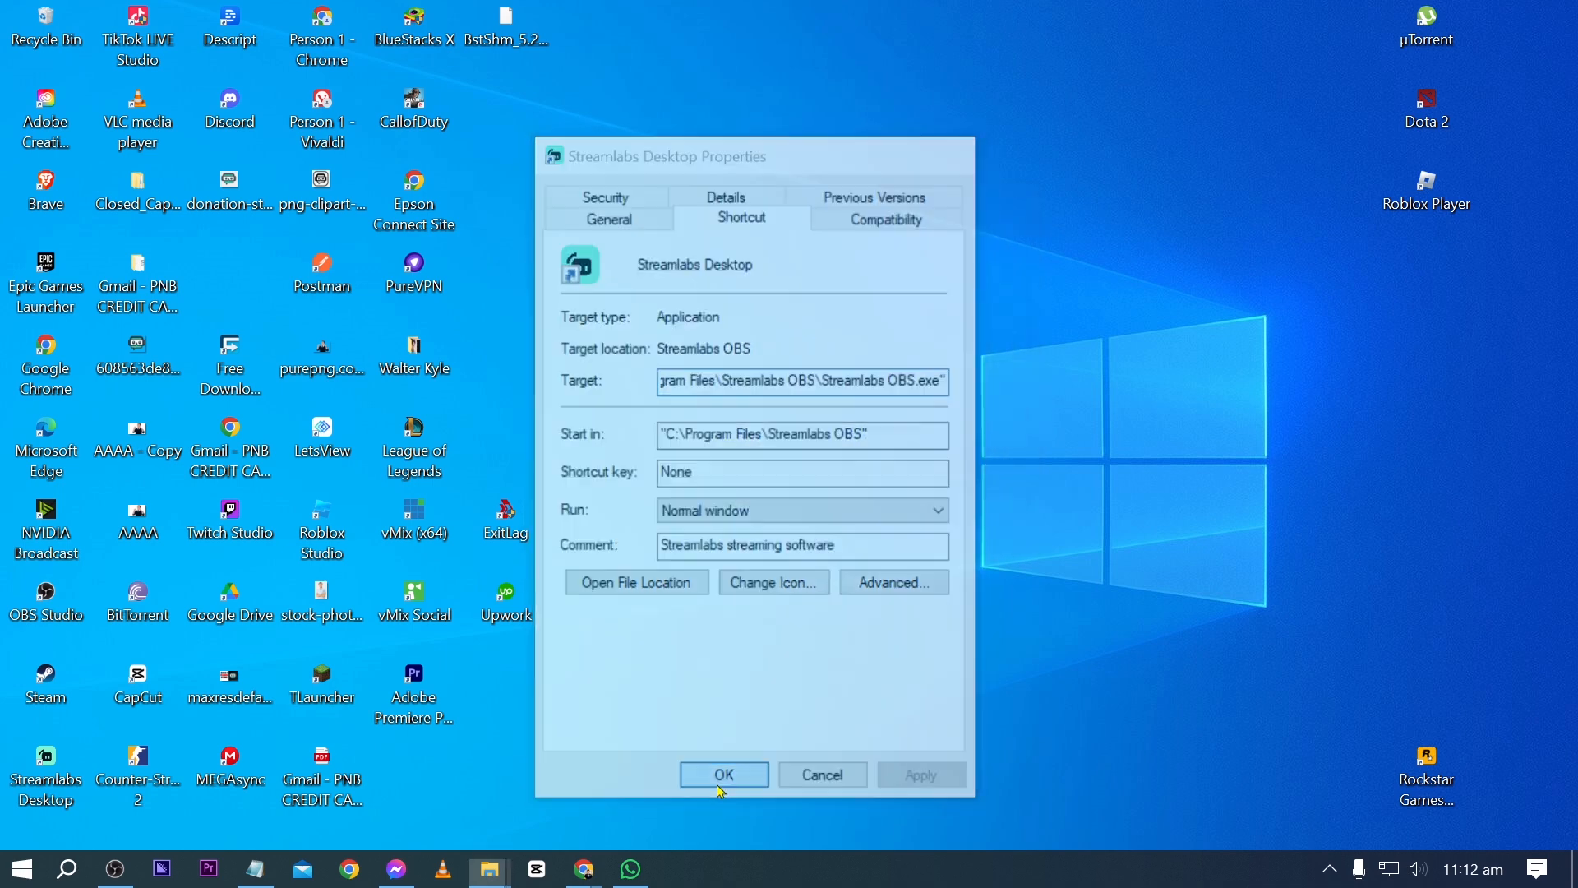
{"action": "right_click", "coordinate": [860, 268]}
{"action": "left_click", "coordinate": [916, 335]}
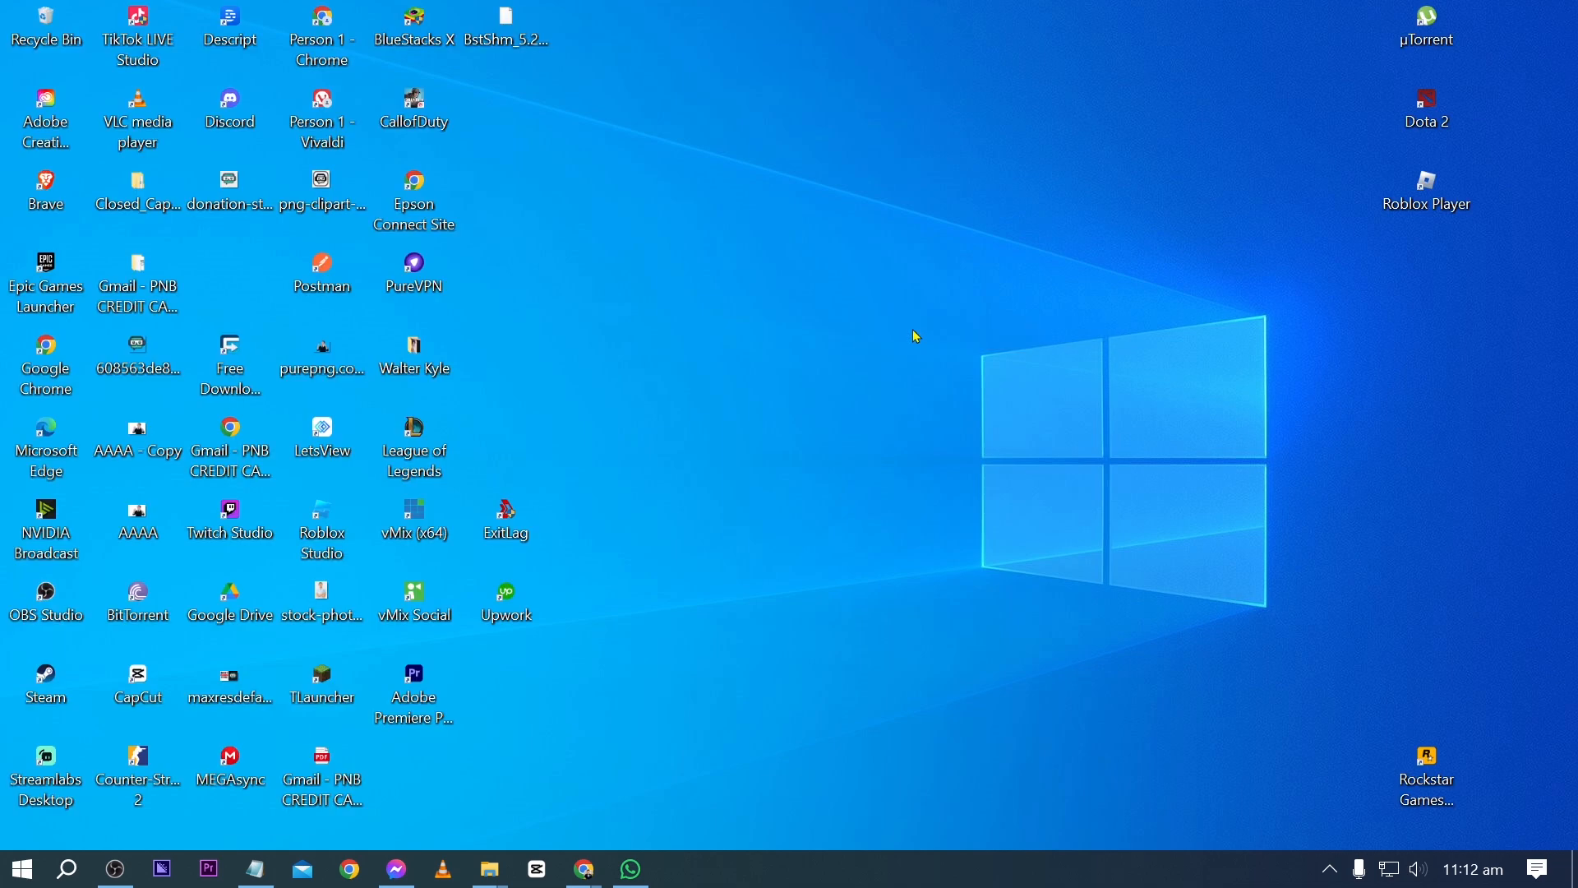
{"action": "key", "text": "super"}
{"action": "key", "text": "super"}
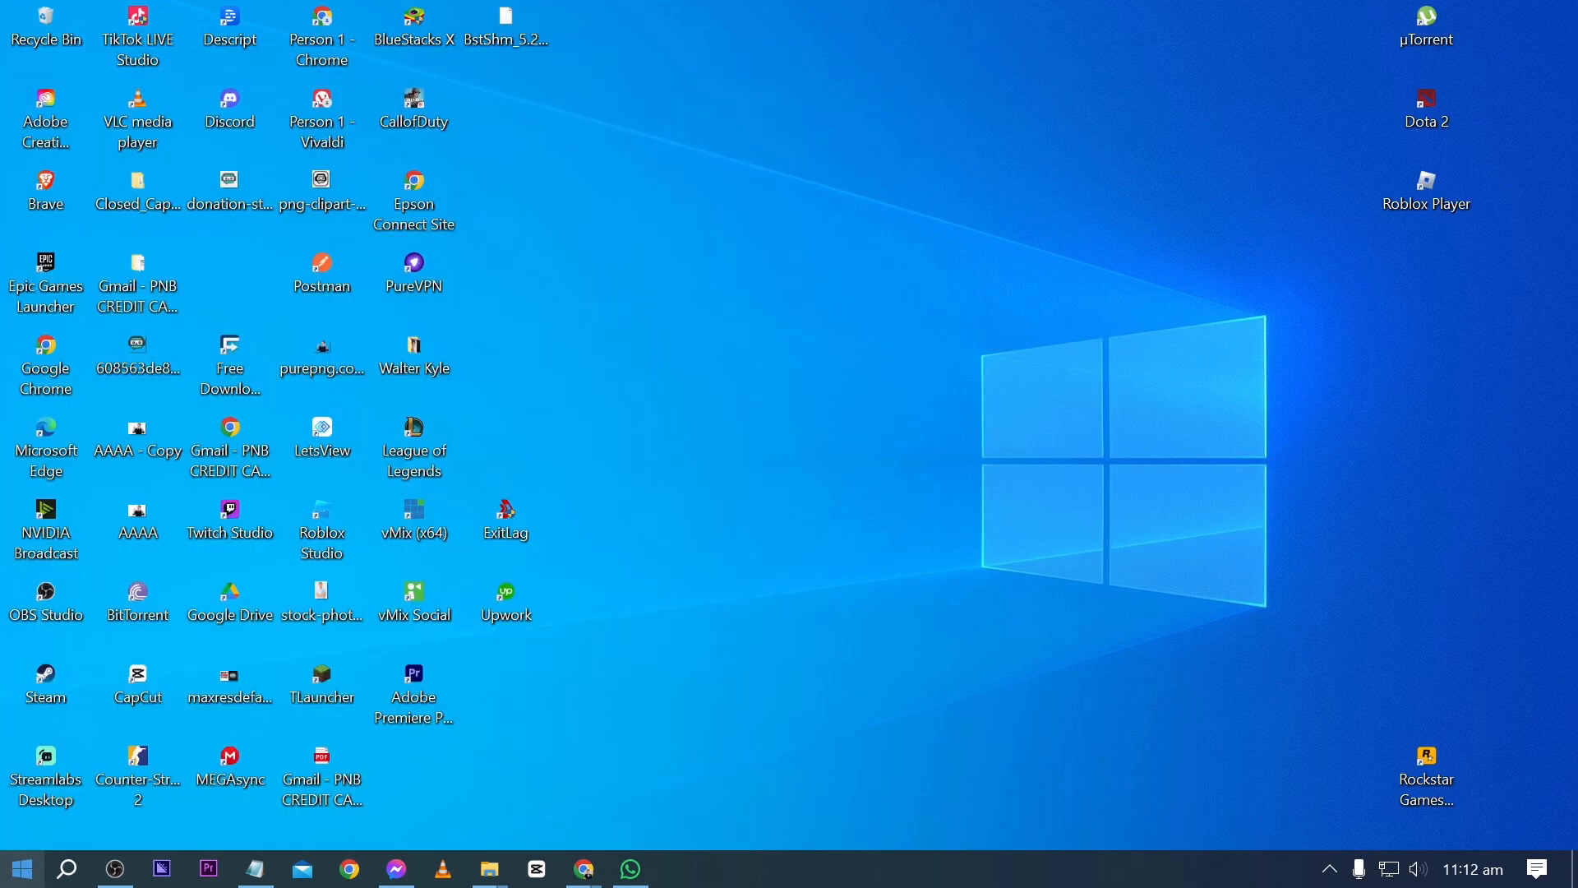
- Open the Windows Power & sleep settings and set the power mode to Best performance
{"action": "key", "text": "super"}
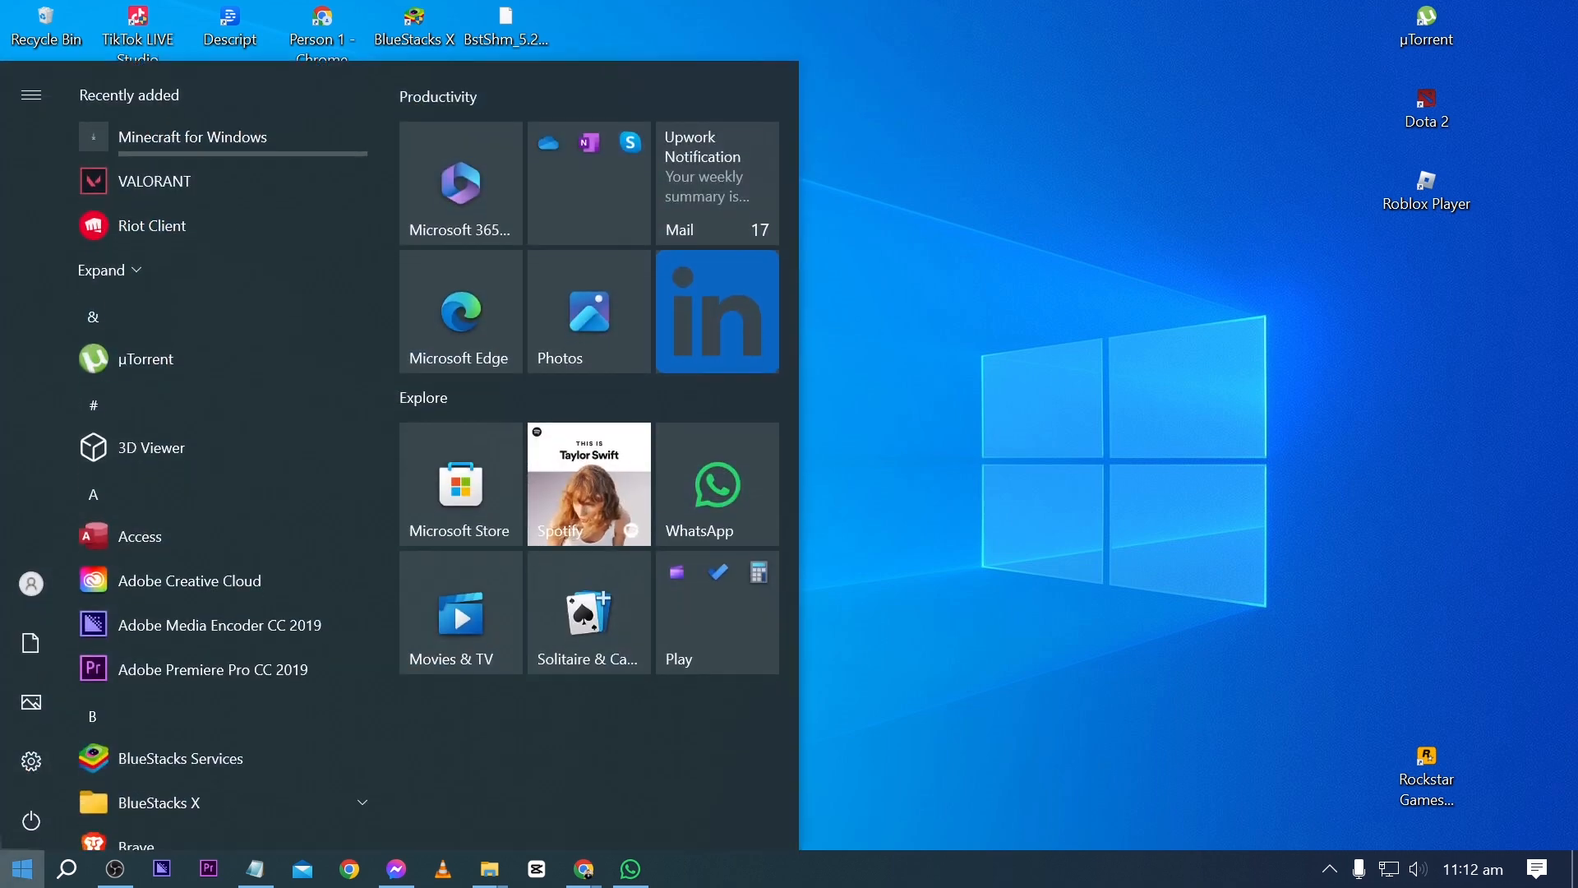
{"action": "type", "text": "power &"}
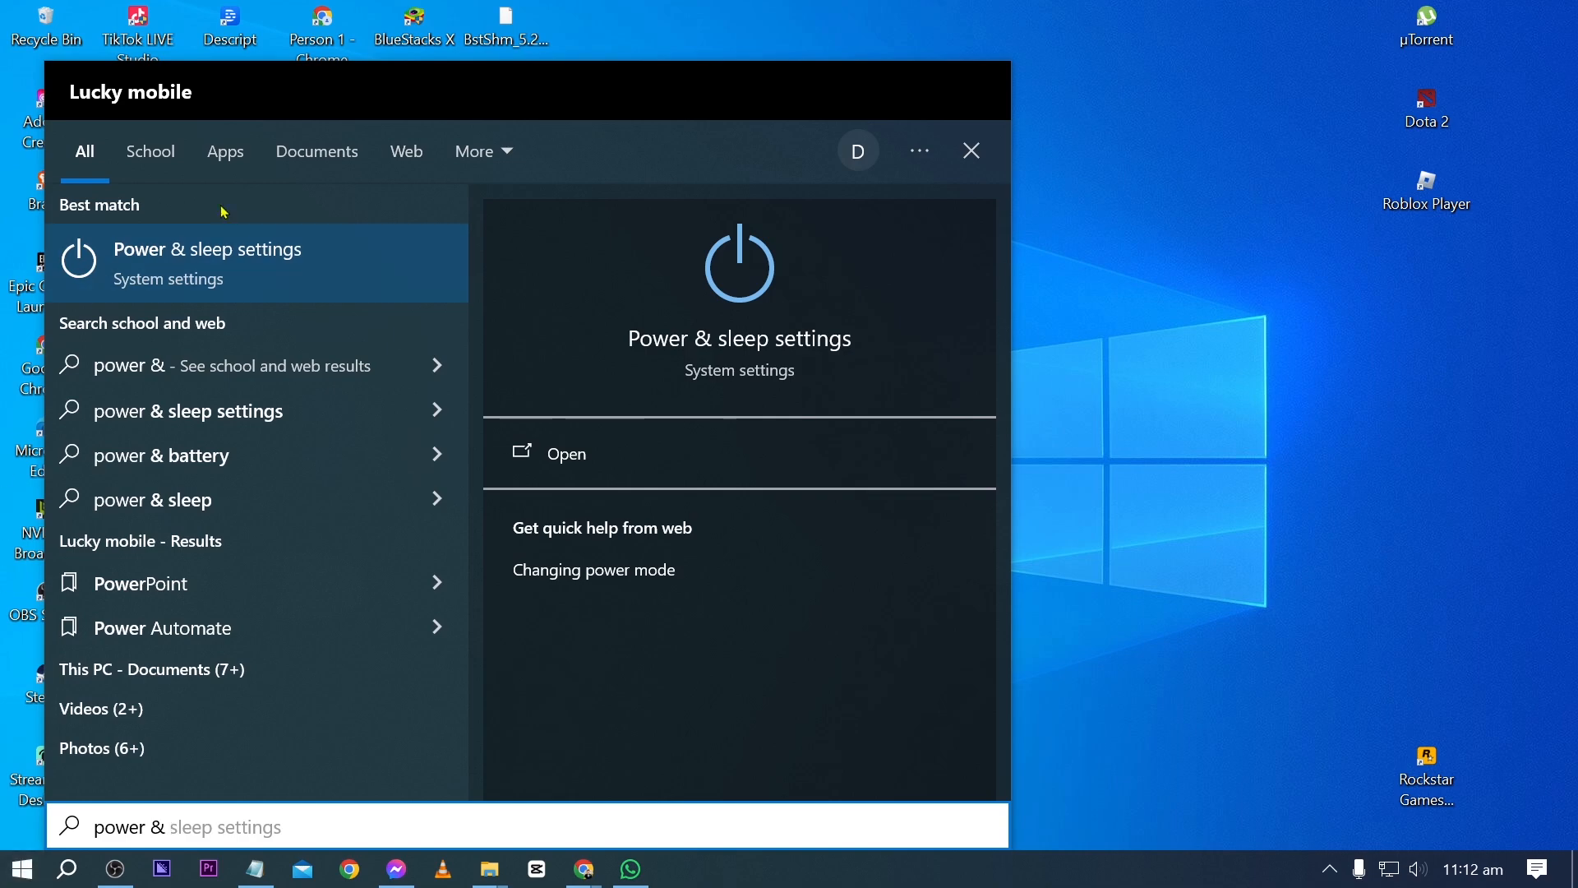
{"action": "left_click", "coordinate": [206, 263]}
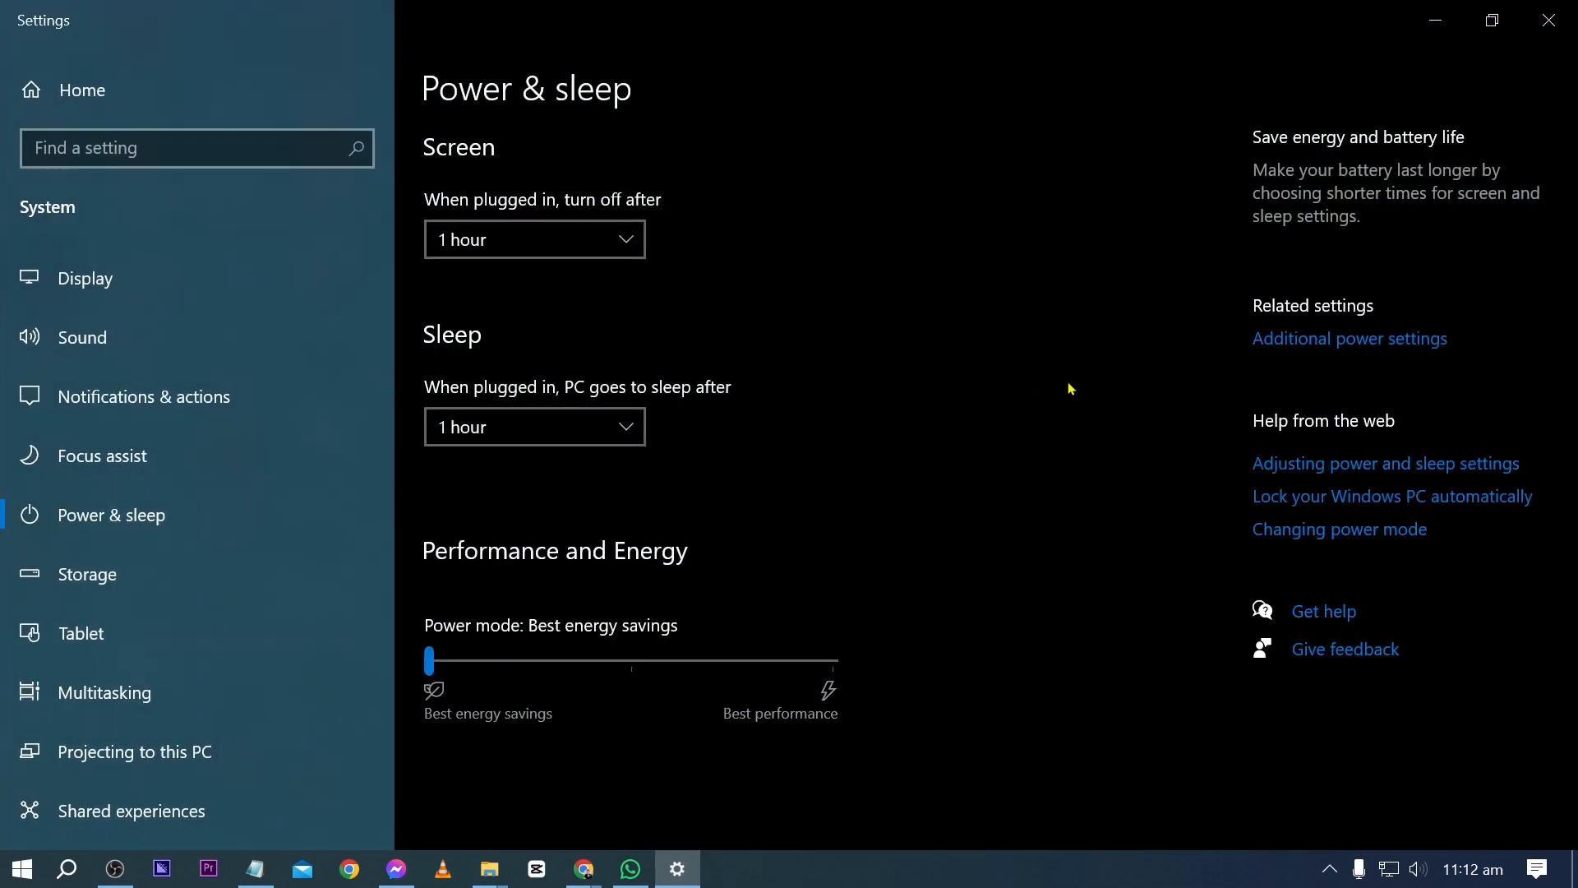
{"action": "left_click", "coordinate": [1308, 349]}
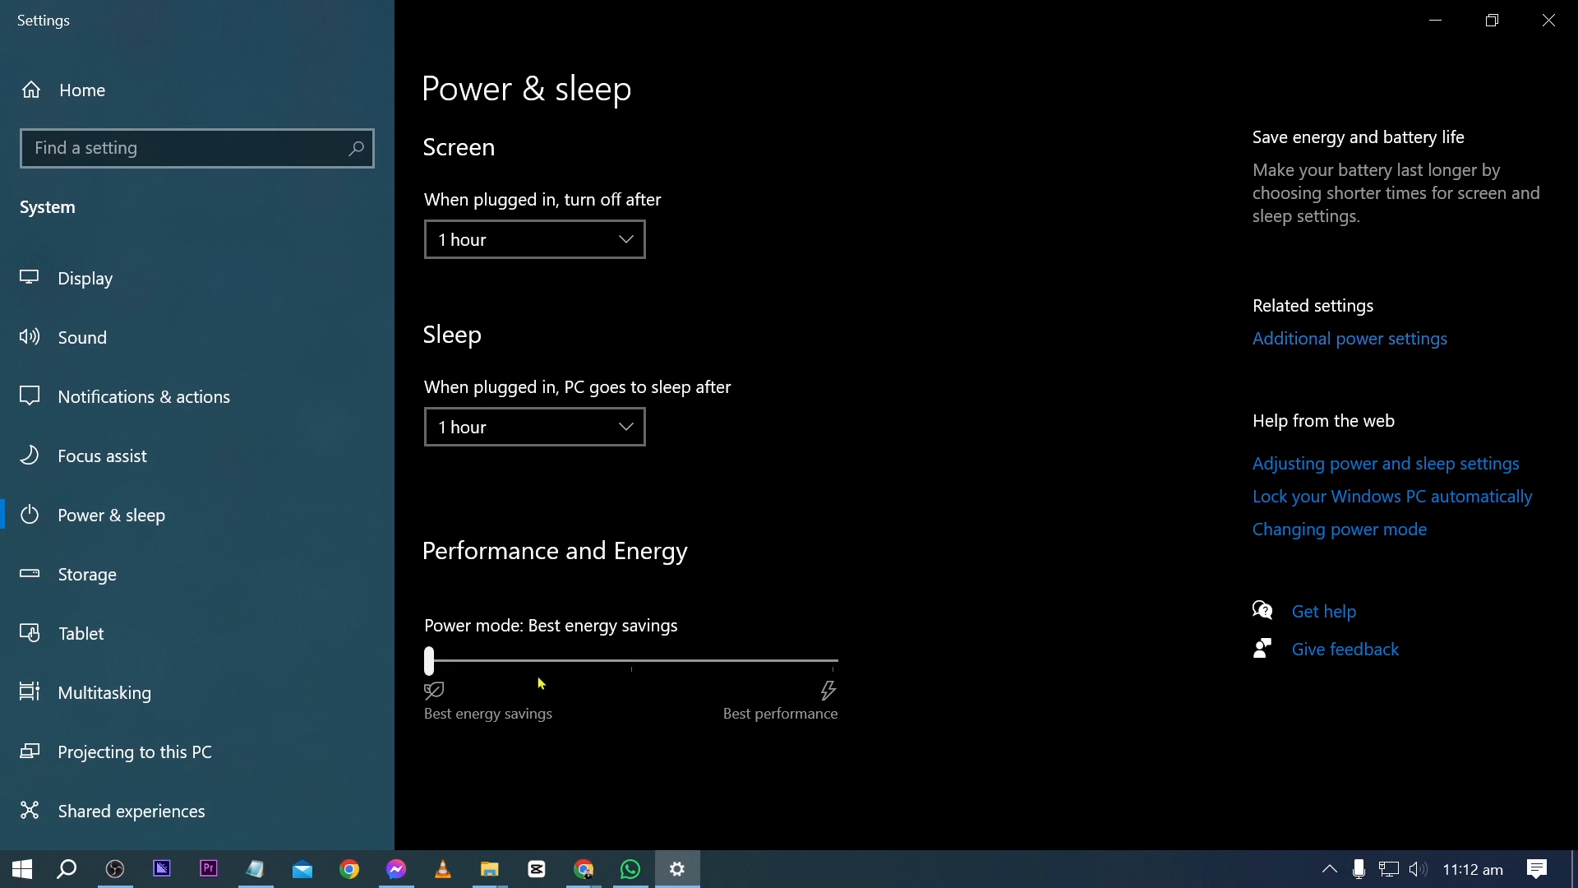
{"action": "left_click_drag", "start_coordinate": [428, 668], "coordinate": [920, 652]}
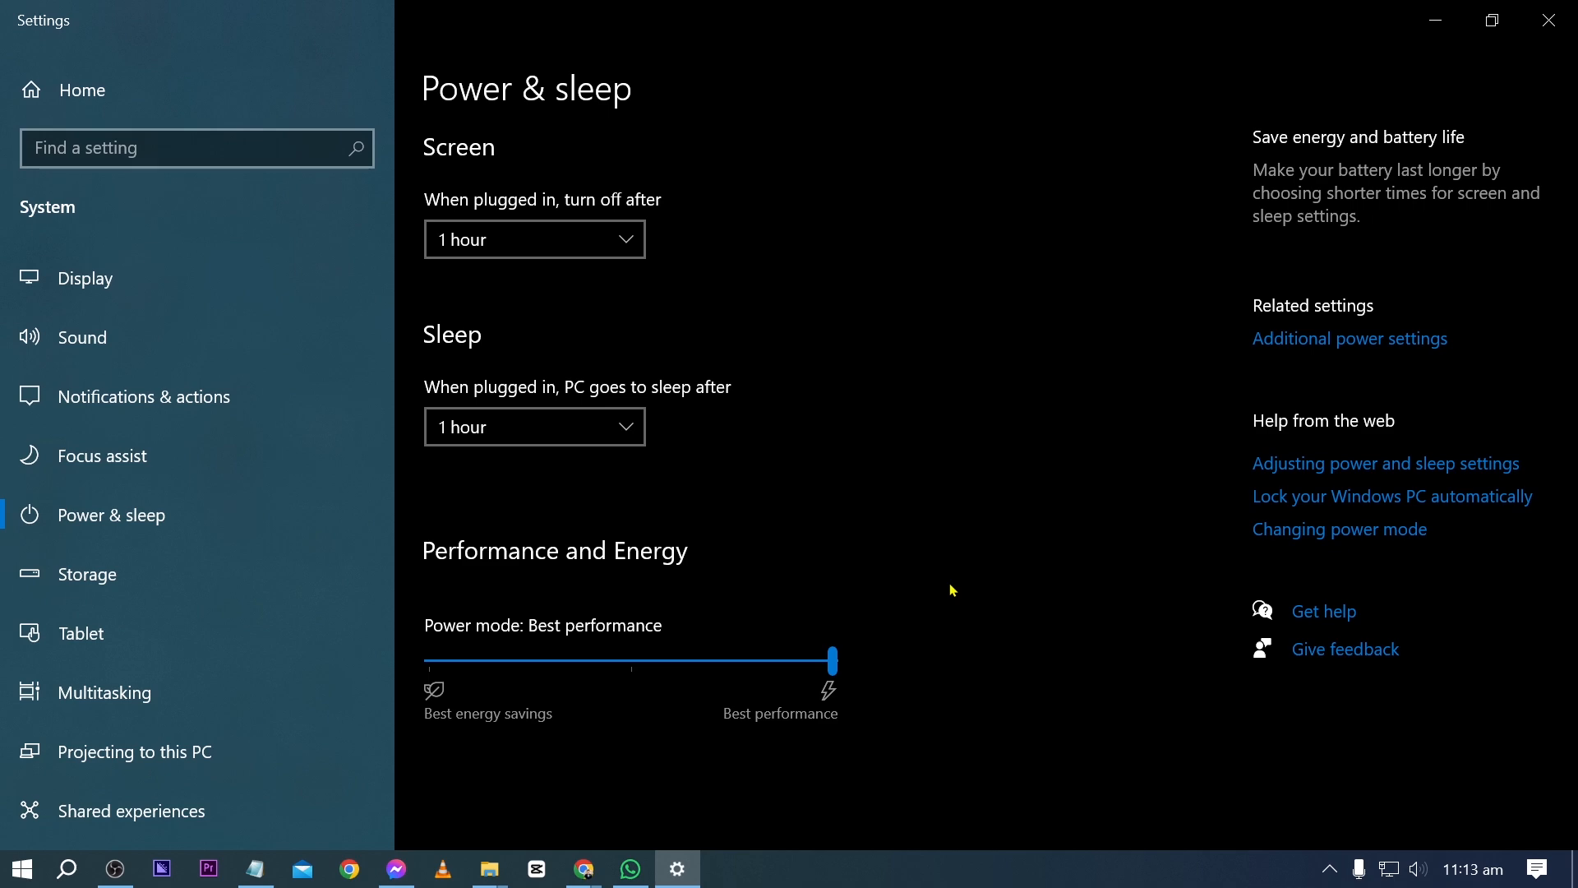
- Open the additional power settings and select the Ultimate Performance power plan
{"action": "left_click", "coordinate": [1273, 339]}
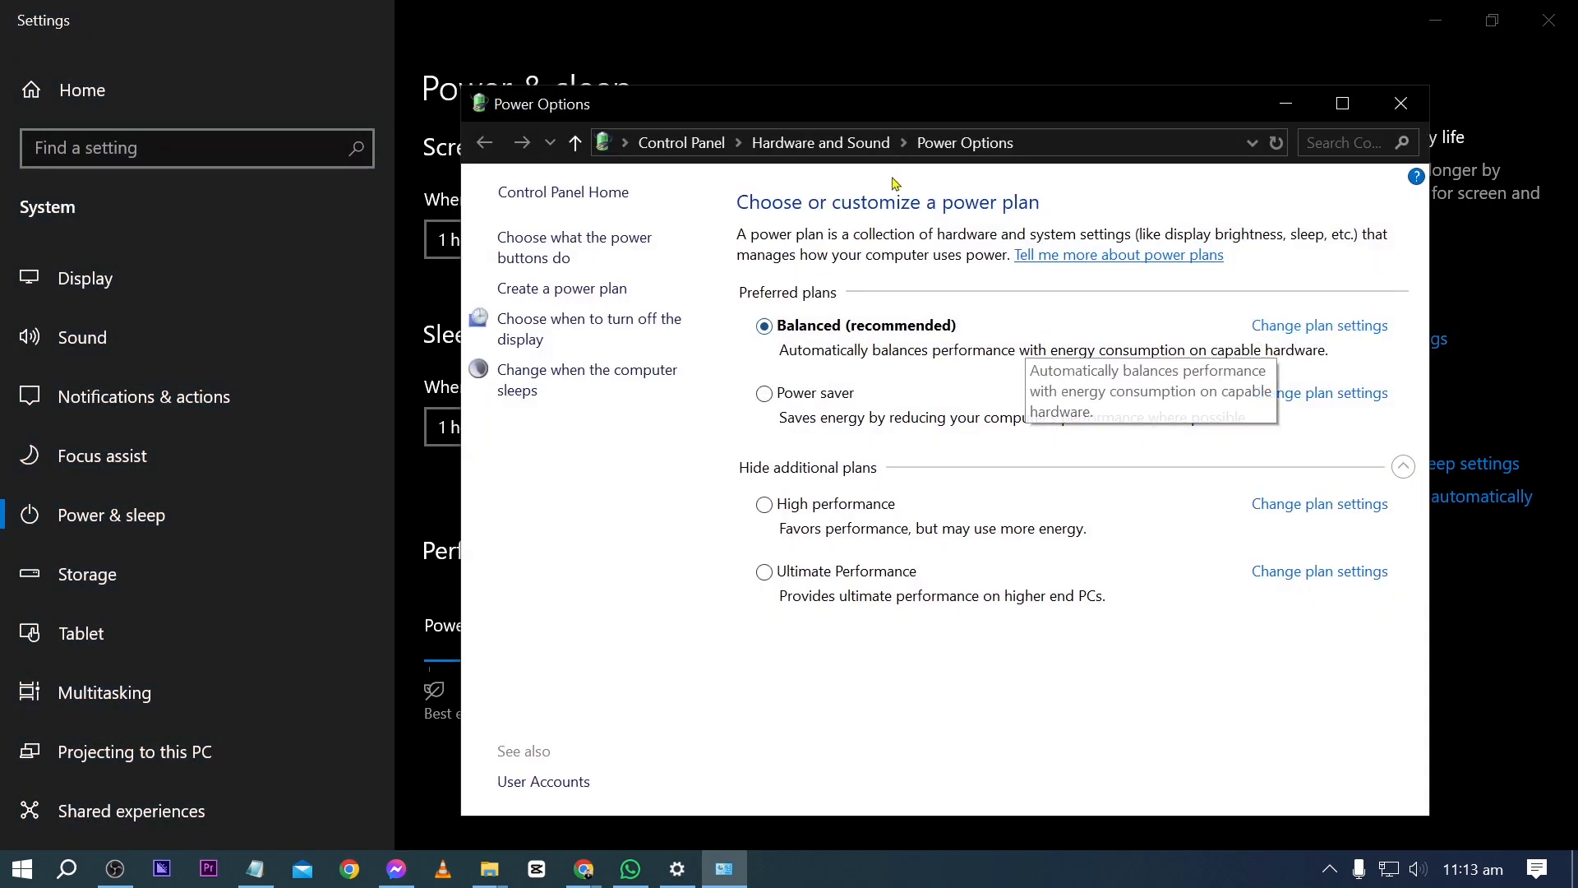
{"action": "left_click_drag", "start_coordinate": [894, 103], "coordinate": [821, 16]}
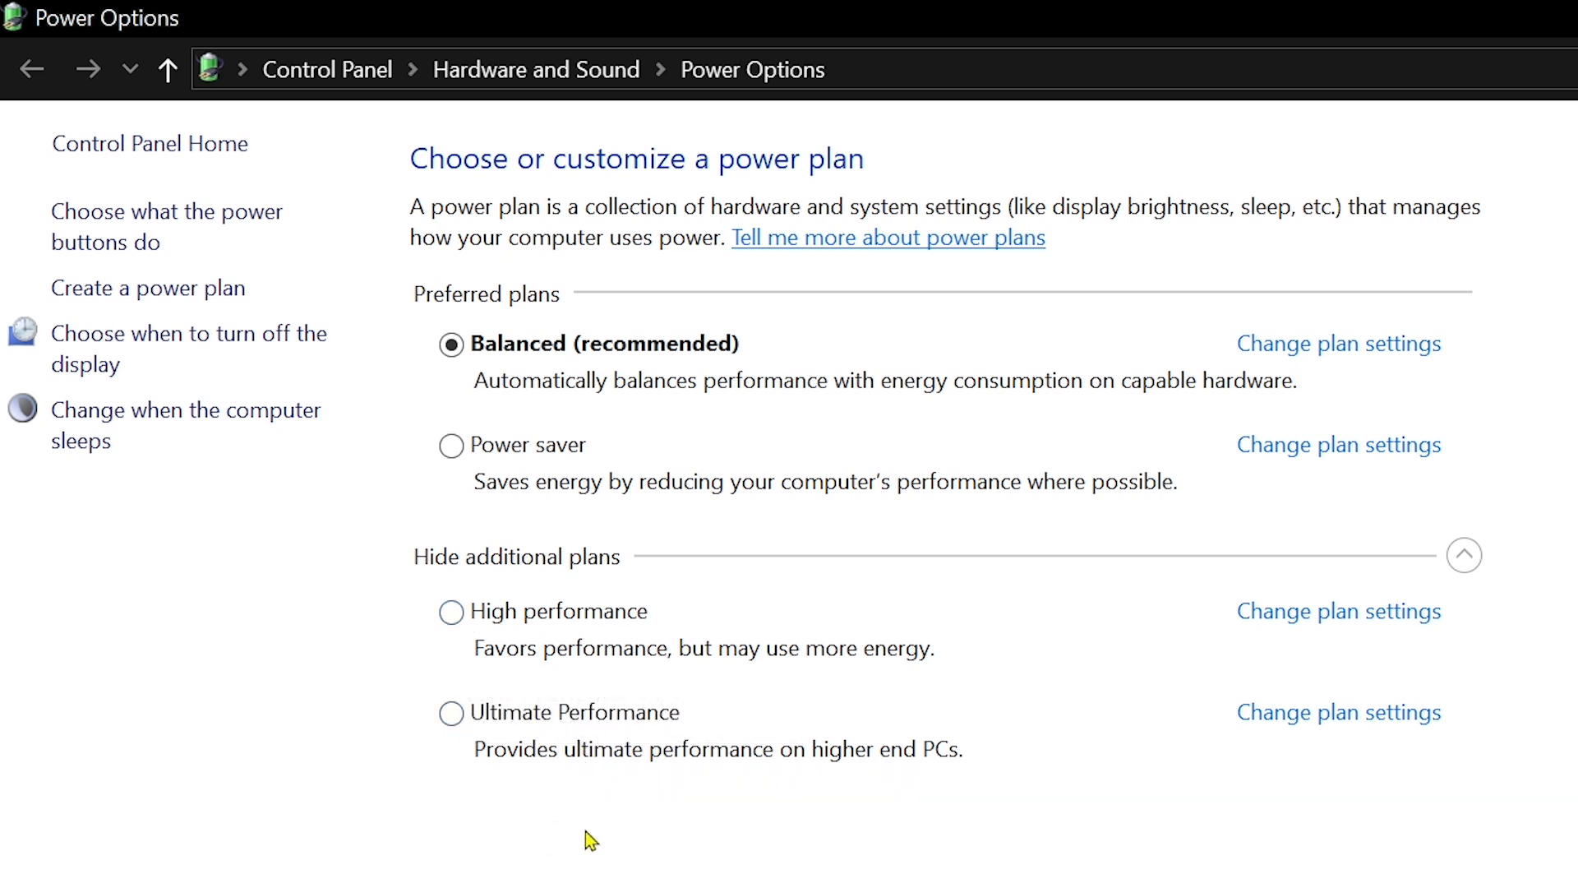
{"action": "left_click", "coordinate": [455, 610]}
{"action": "left_click", "coordinate": [451, 717]}
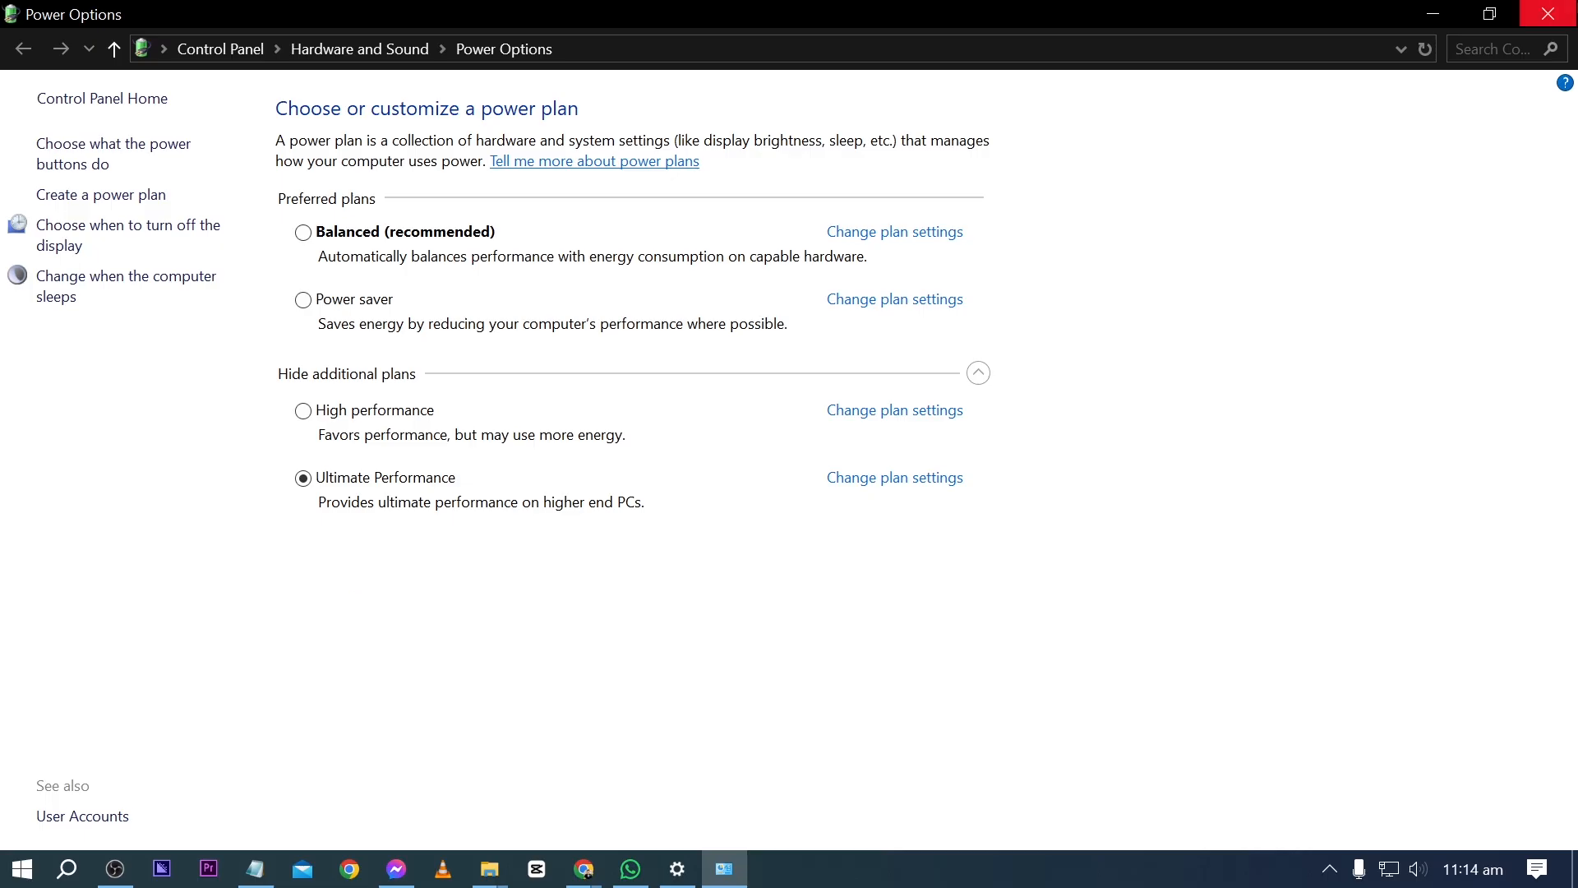
- Search Windows for Streamlabs Desktop and launch it
{"action": "left_click", "coordinate": [22, 868]}
{"action": "type", "text": "strea"}
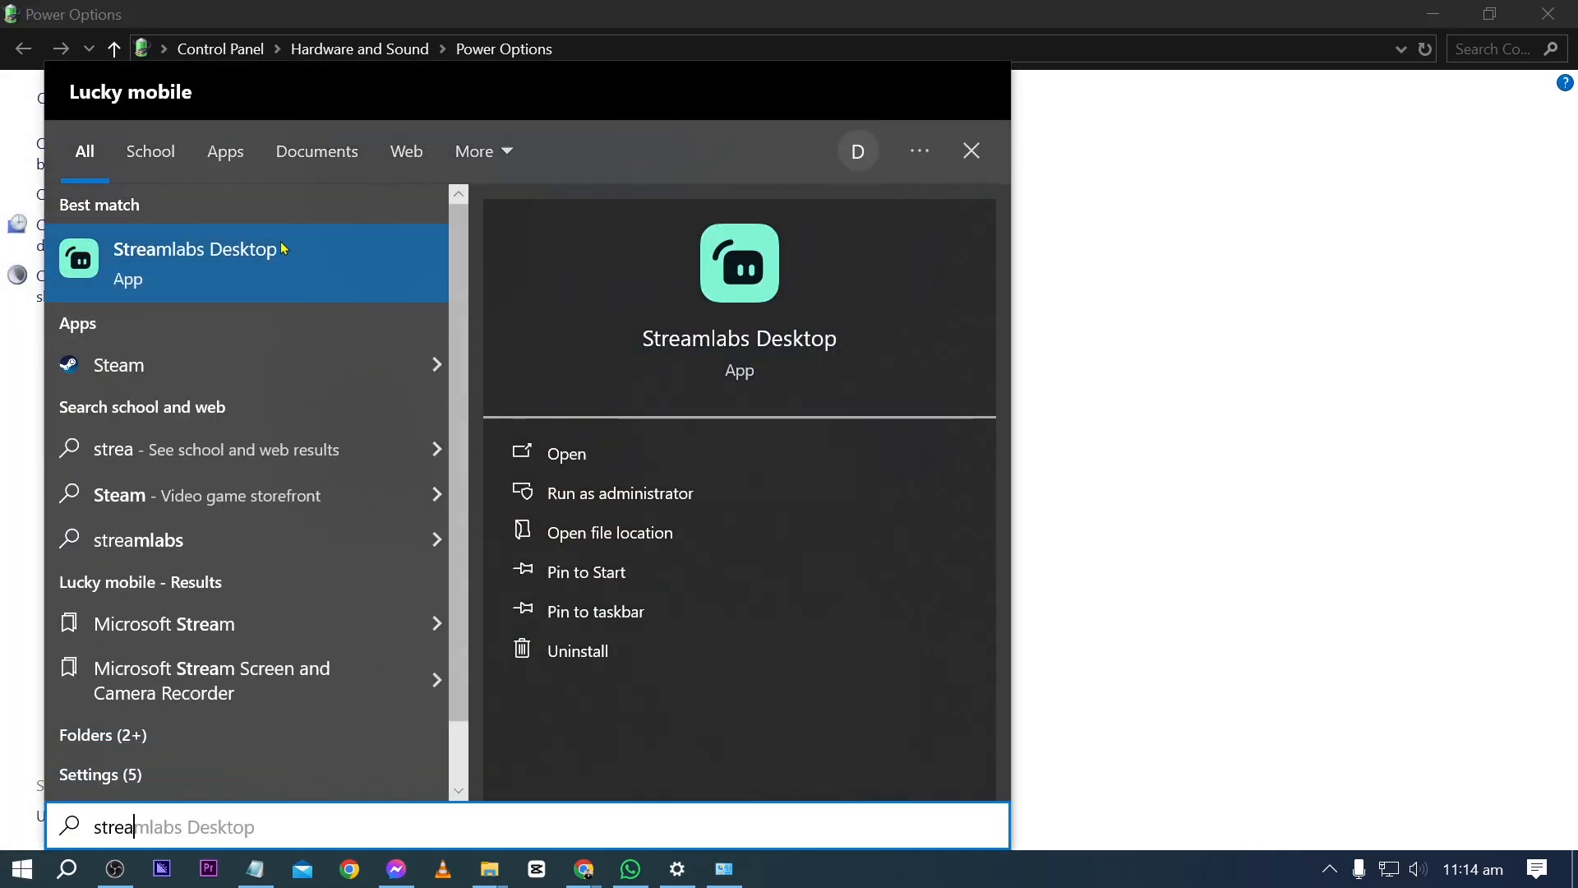
{"action": "key", "text": "Return"}
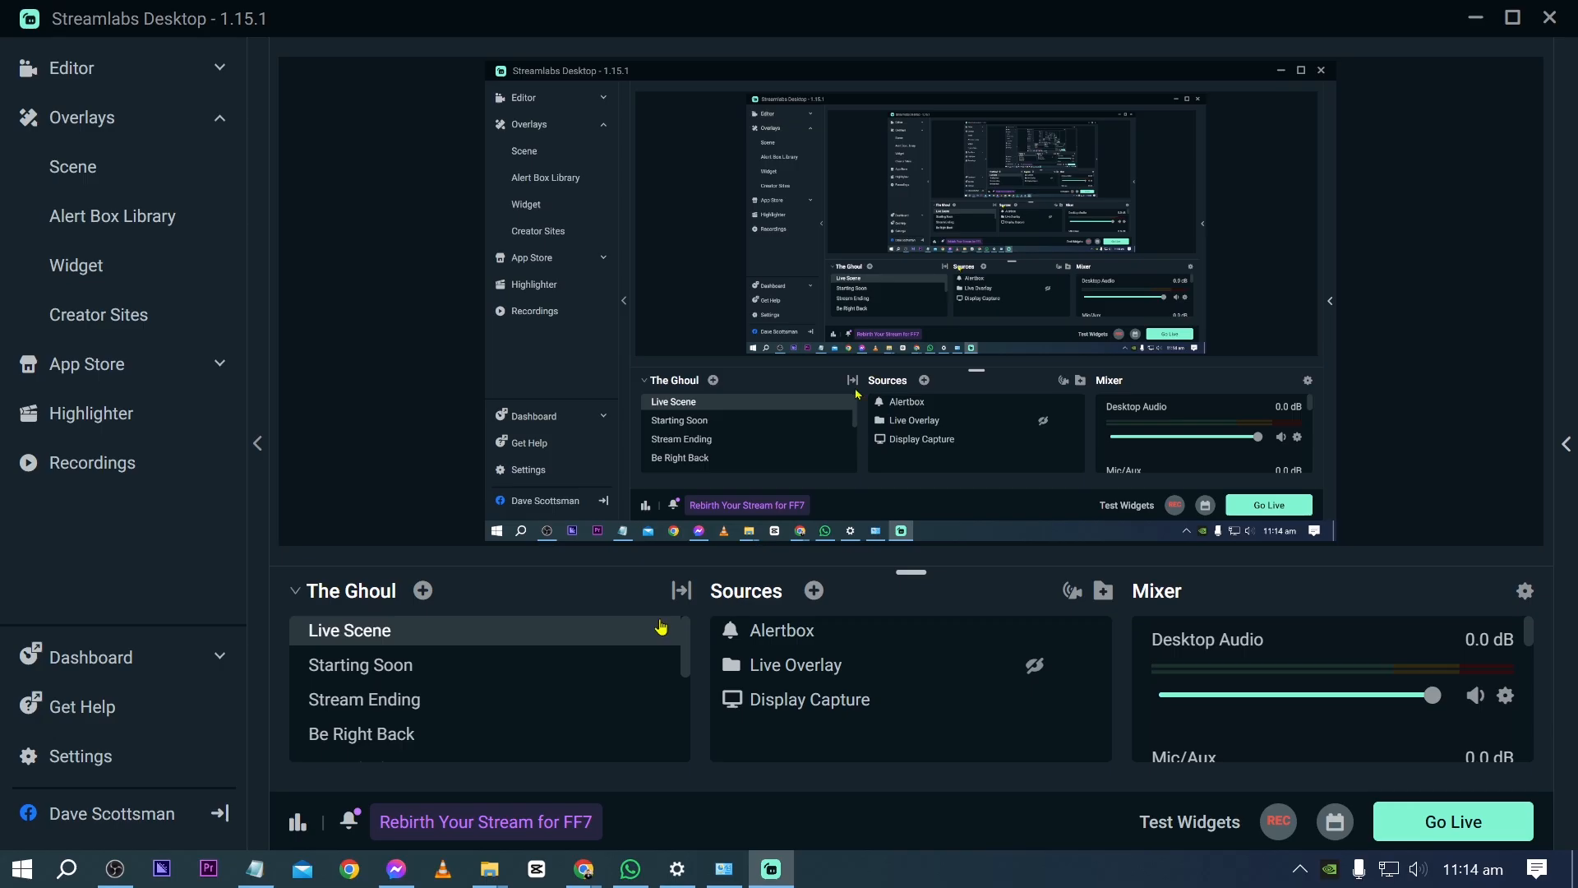
- Open the Streamlabs output settings and choose NVIDIA NVENC H.264 as the streaming encoder
{"action": "left_click", "coordinate": [113, 753]}
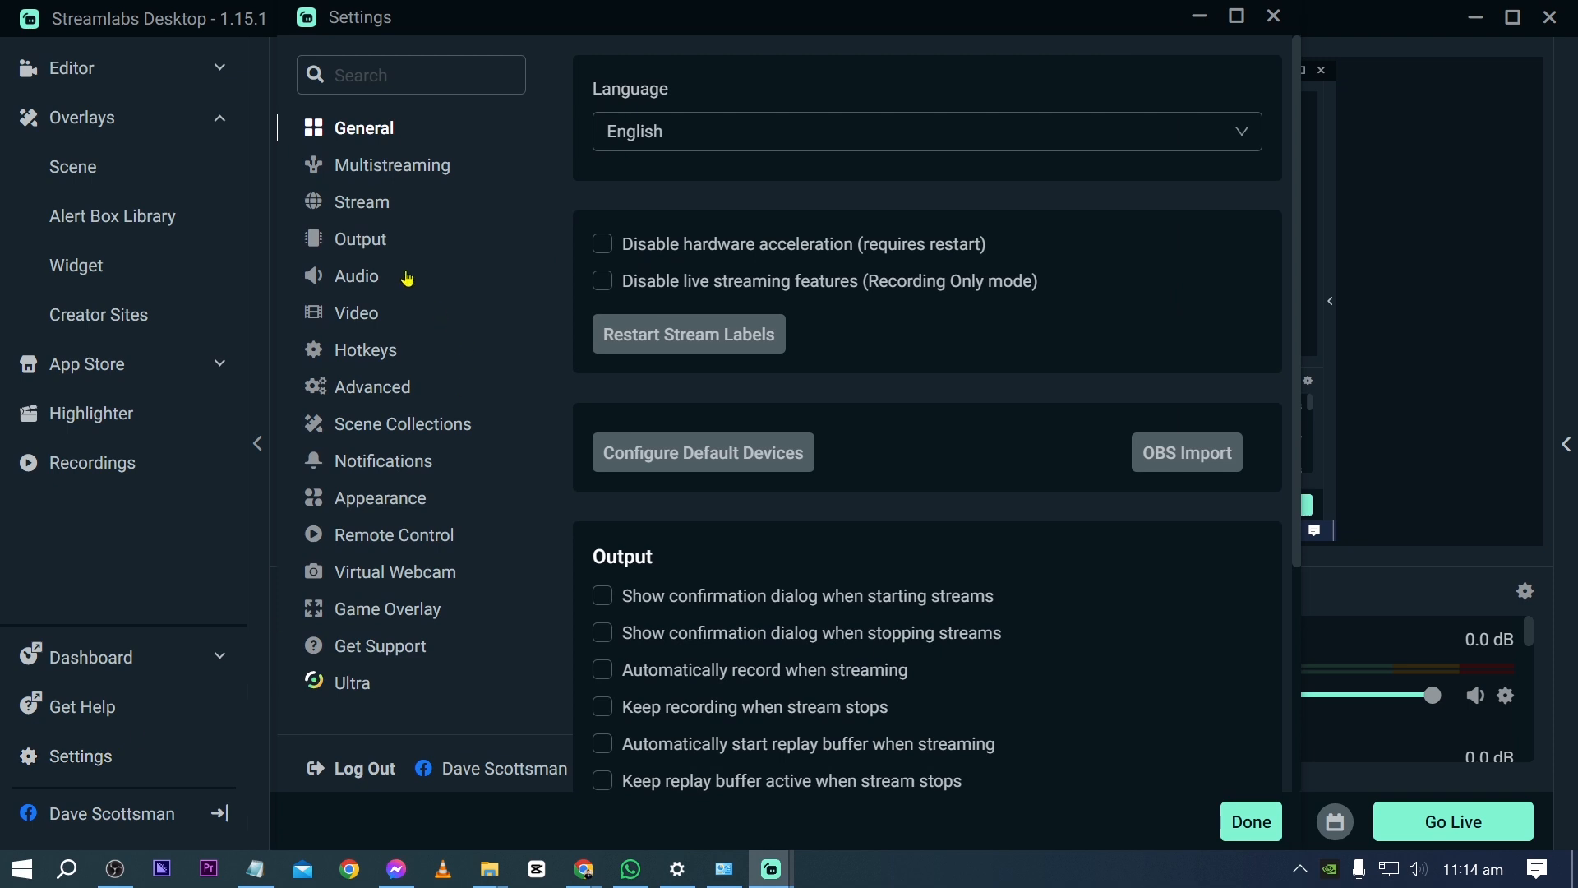
{"action": "left_click", "coordinate": [382, 238]}
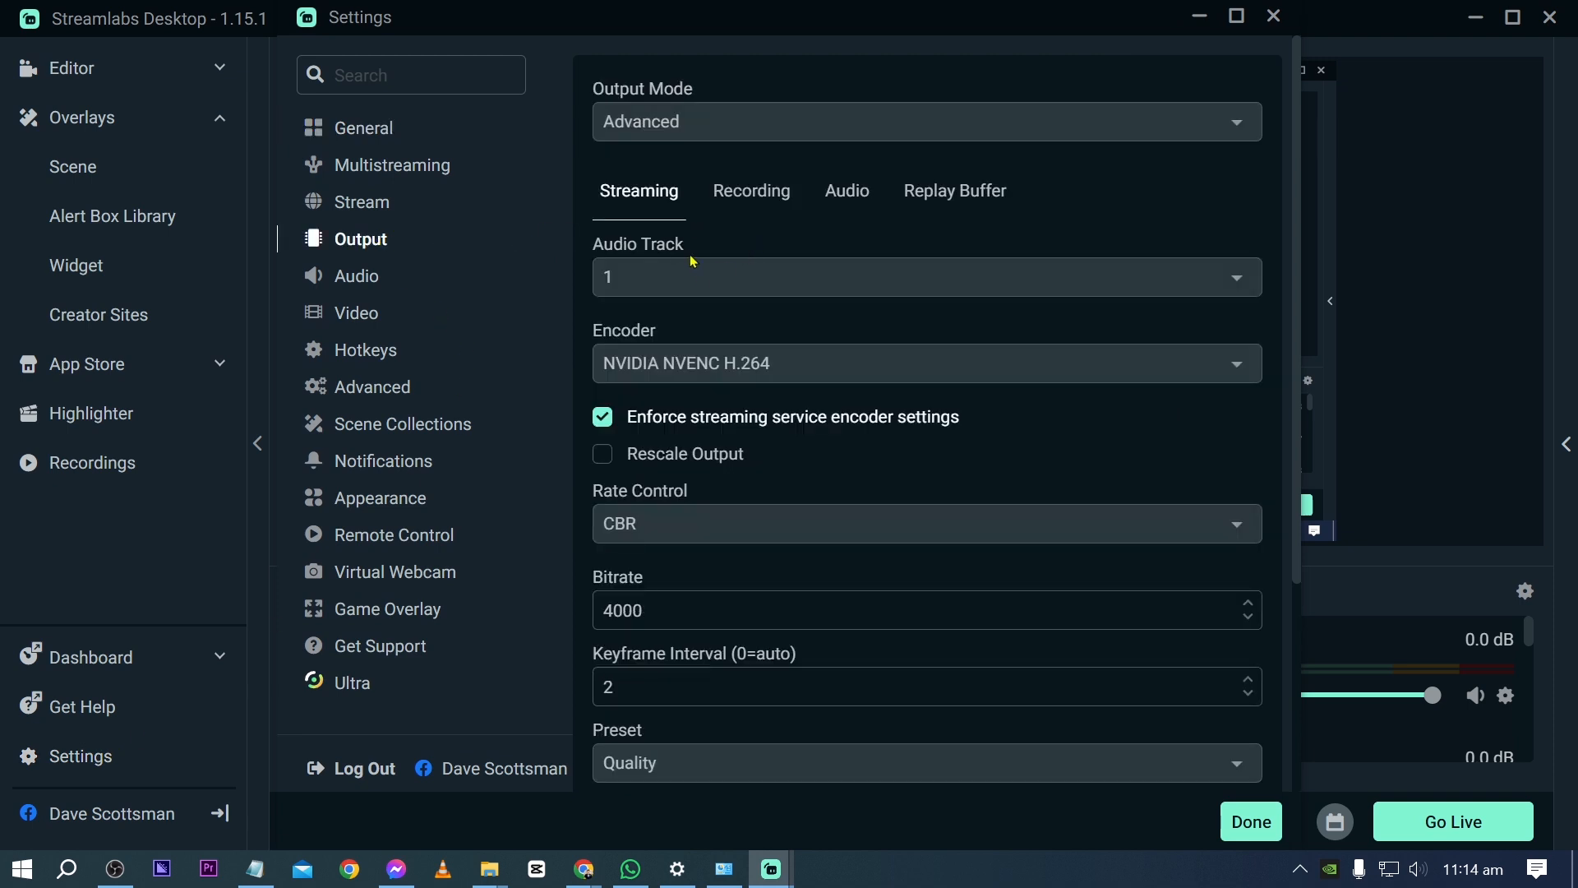
{"action": "scroll", "coordinate": [669, 288], "scroll_direction": "down", "scroll_amount": 2}
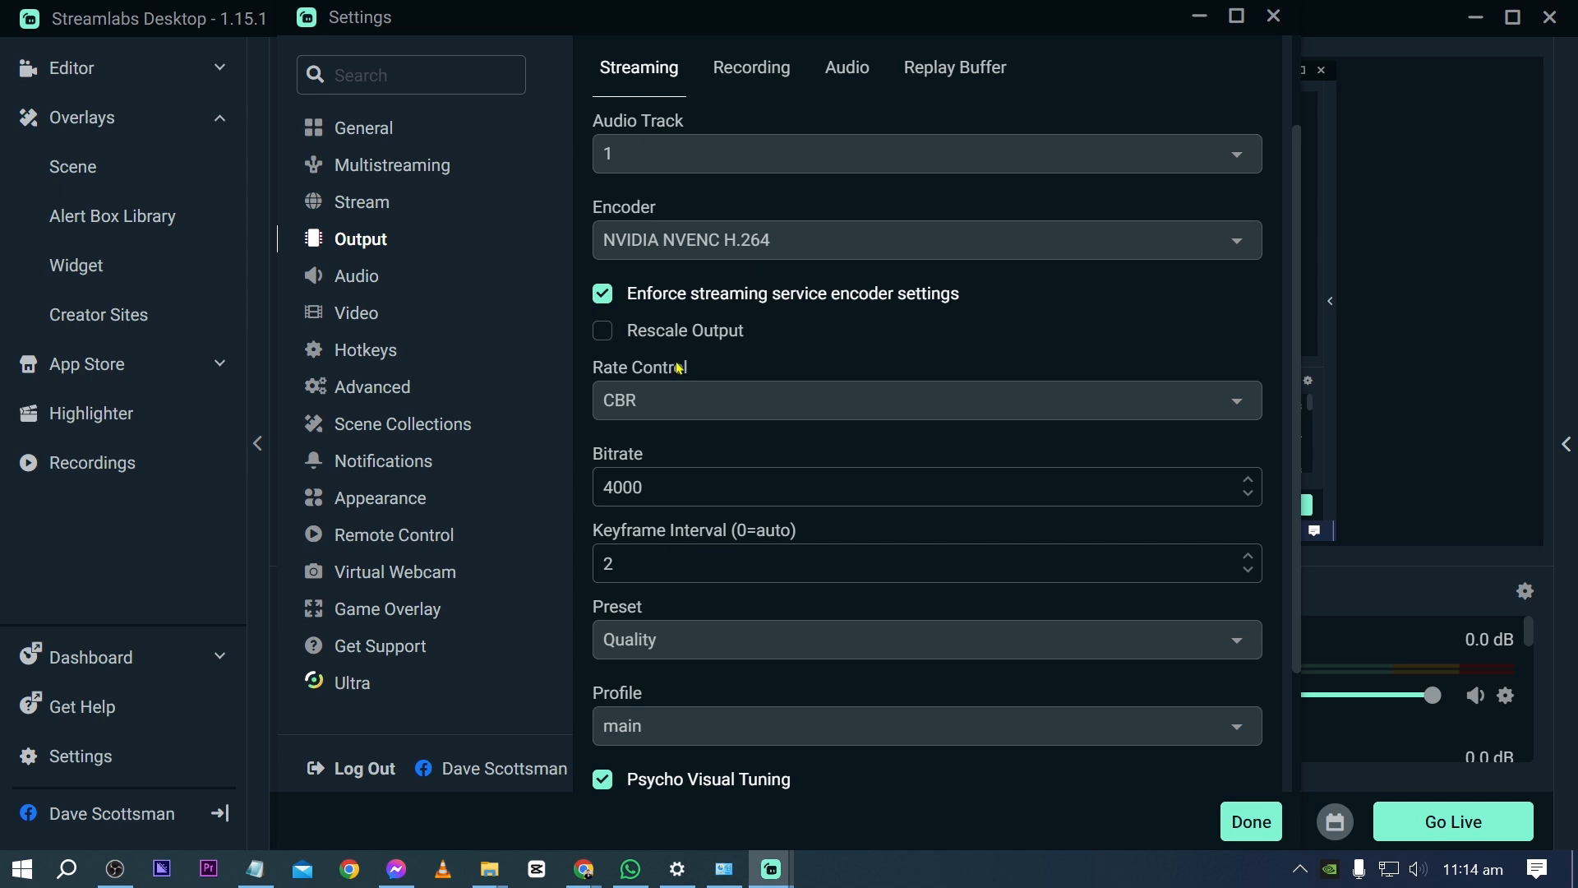
{"action": "left_click", "coordinate": [769, 249]}
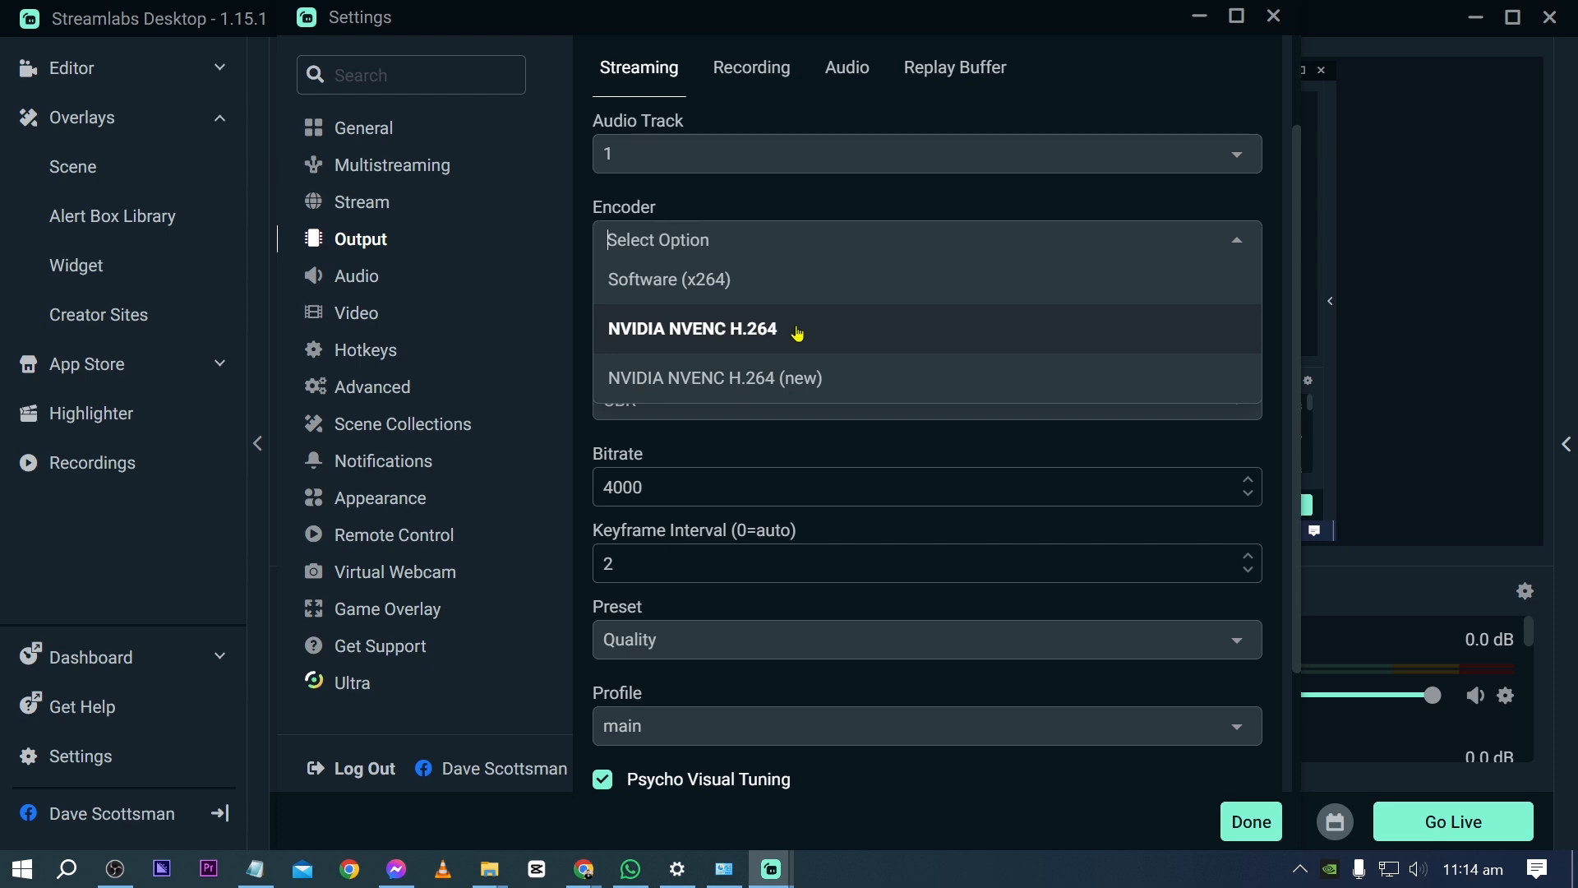
{"action": "left_click", "coordinate": [739, 341]}
- Set the streaming bitrate to 6000, the keyframe interval to 1 and the preset to Quality
{"action": "scroll", "coordinate": [713, 446], "scroll_direction": "down", "scroll_amount": 3}
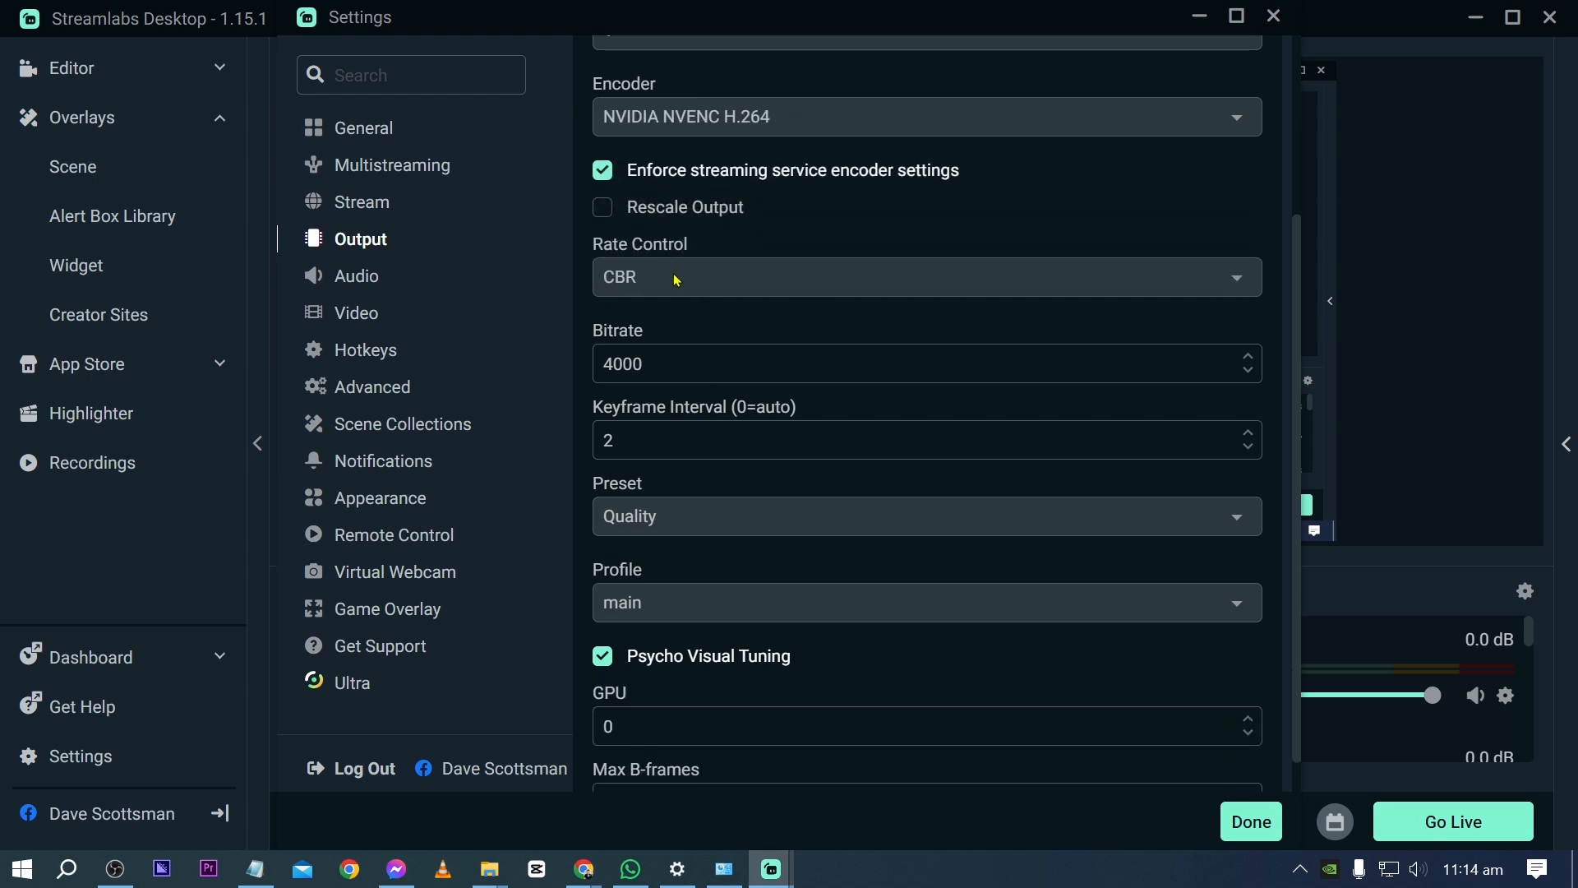
{"action": "double_click", "coordinate": [604, 359]}
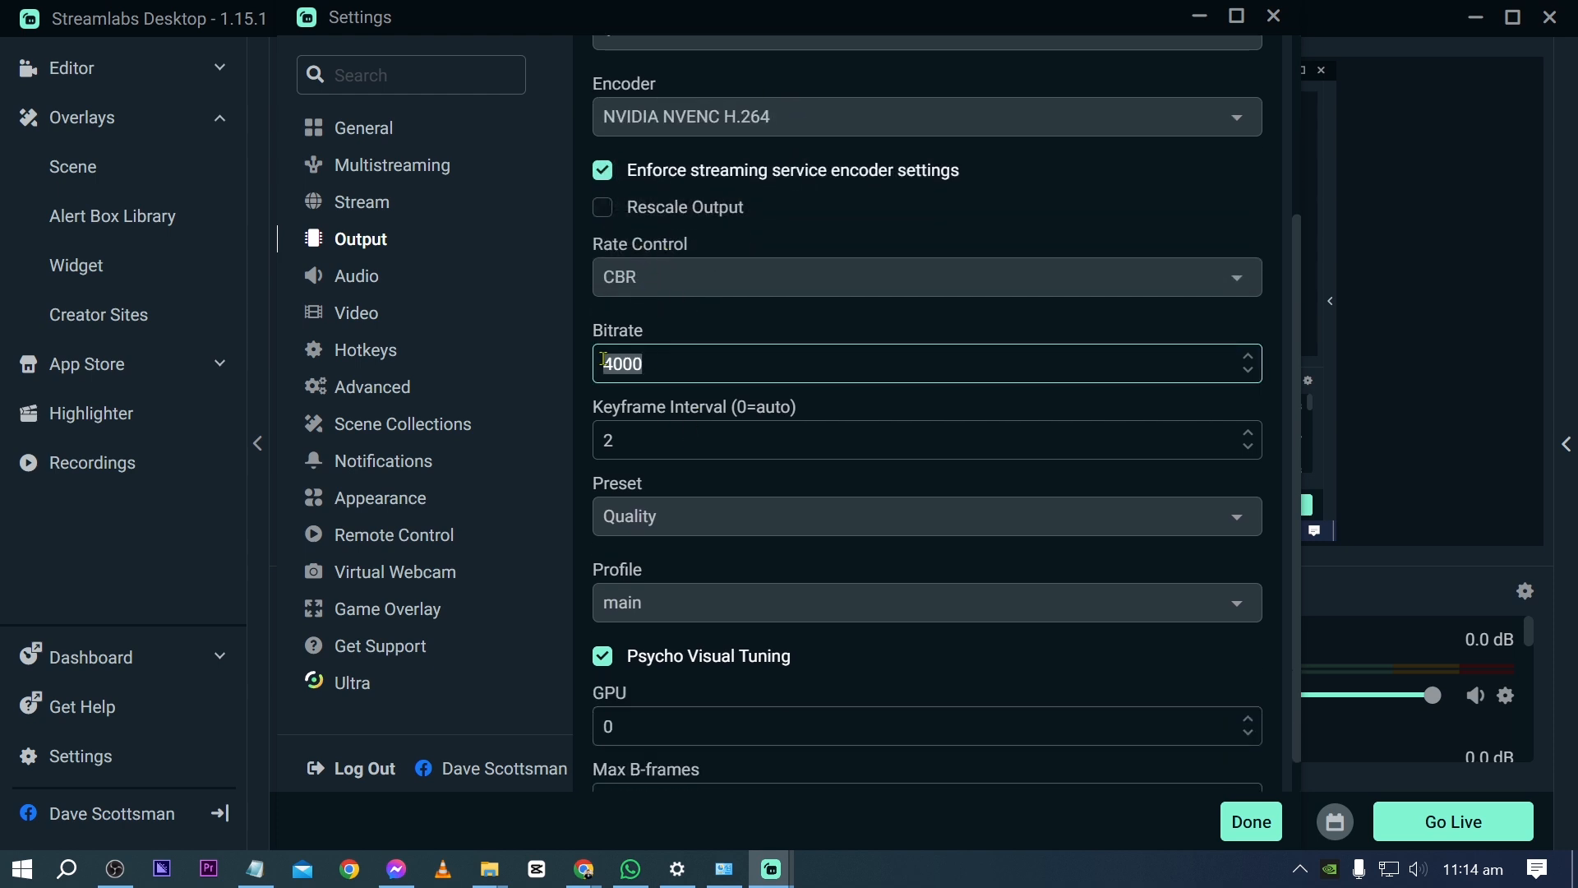
{"action": "type", "text": "6000"}
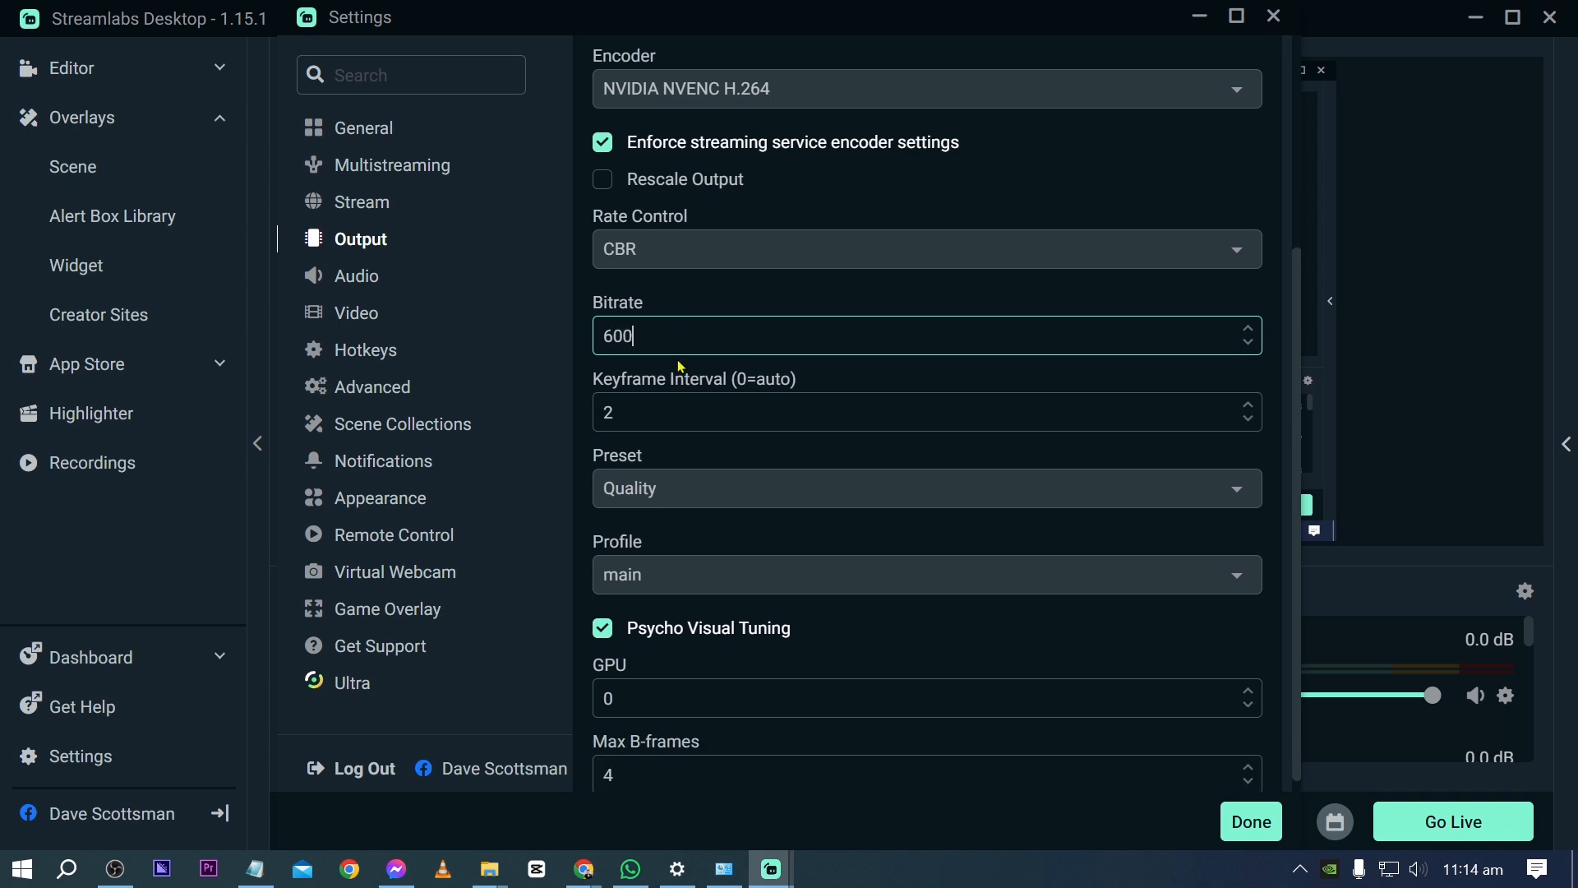
{"action": "left_click", "coordinate": [692, 418]}
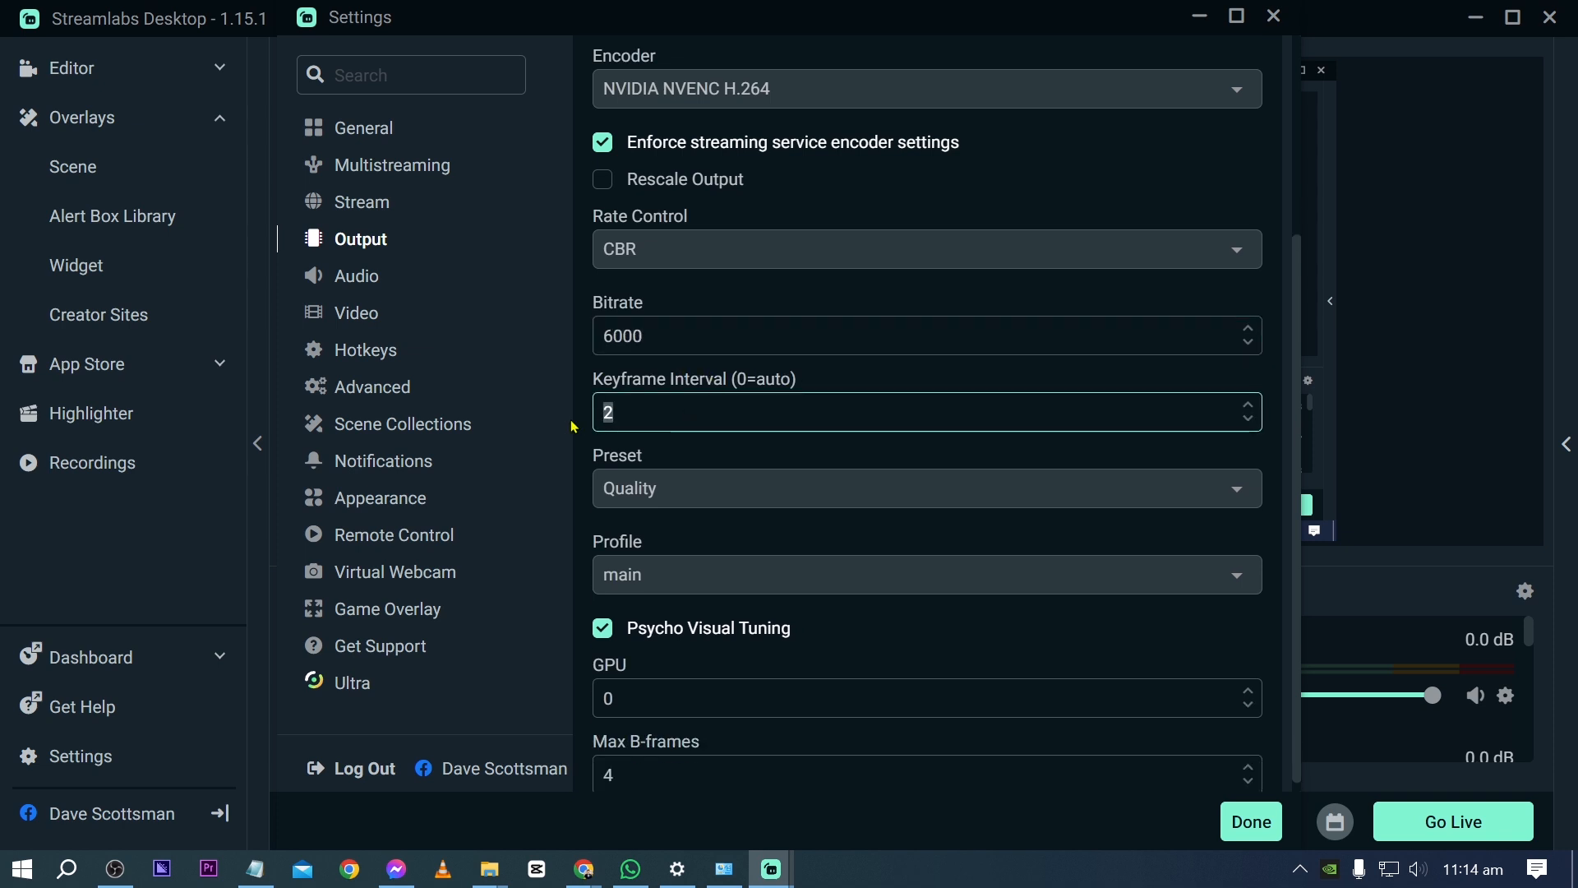
{"action": "left_click", "coordinate": [681, 496]}
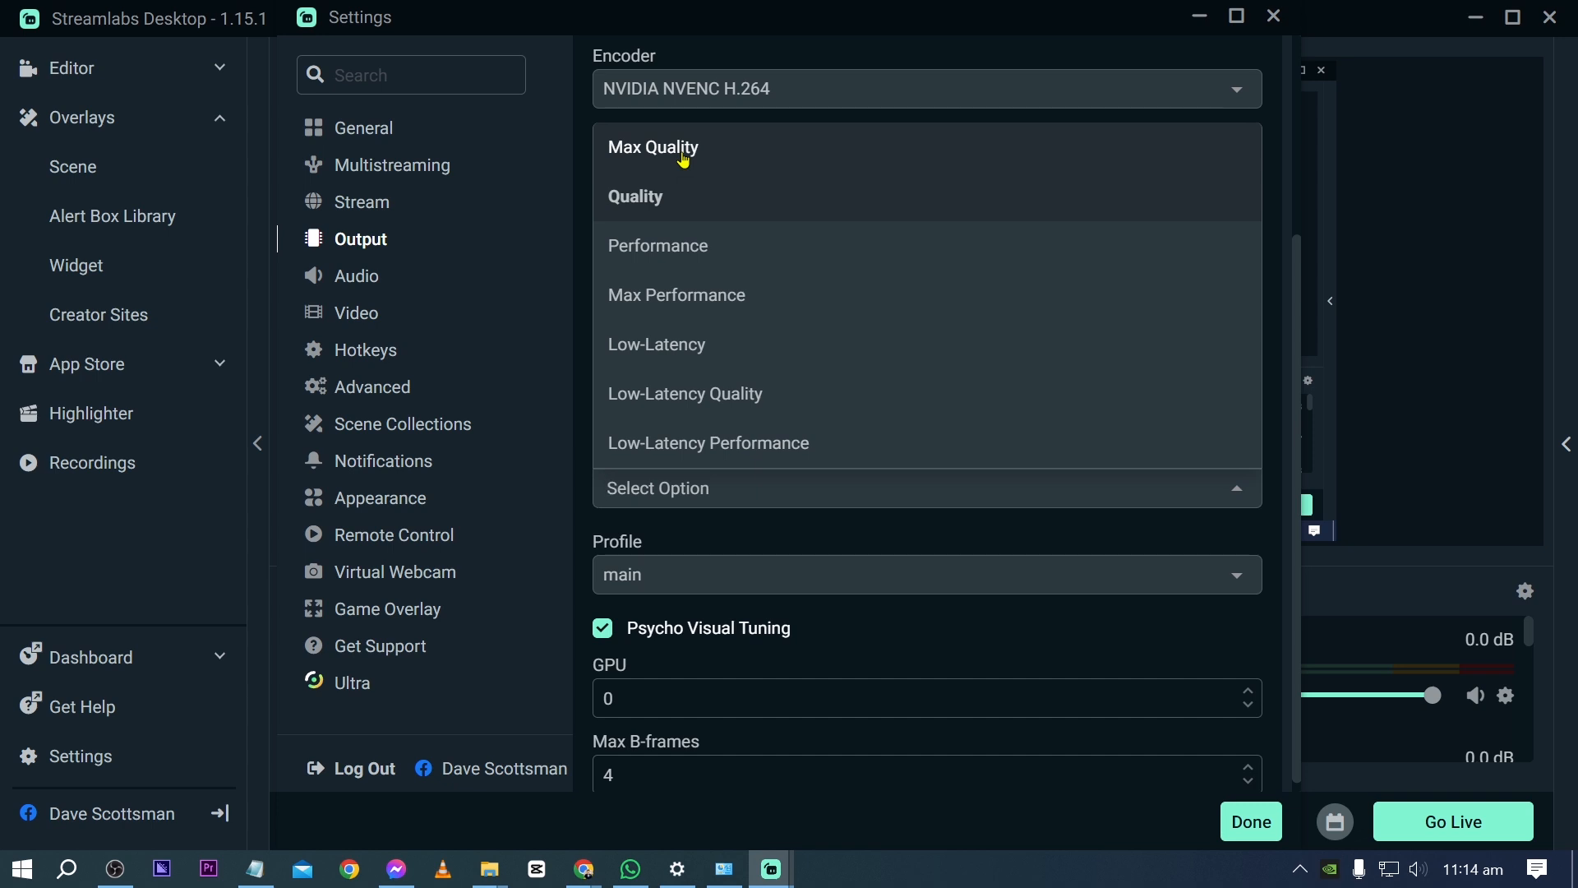
{"action": "left_click", "coordinate": [662, 199]}
{"action": "scroll", "coordinate": [672, 546], "scroll_direction": "down", "scroll_amount": 1}
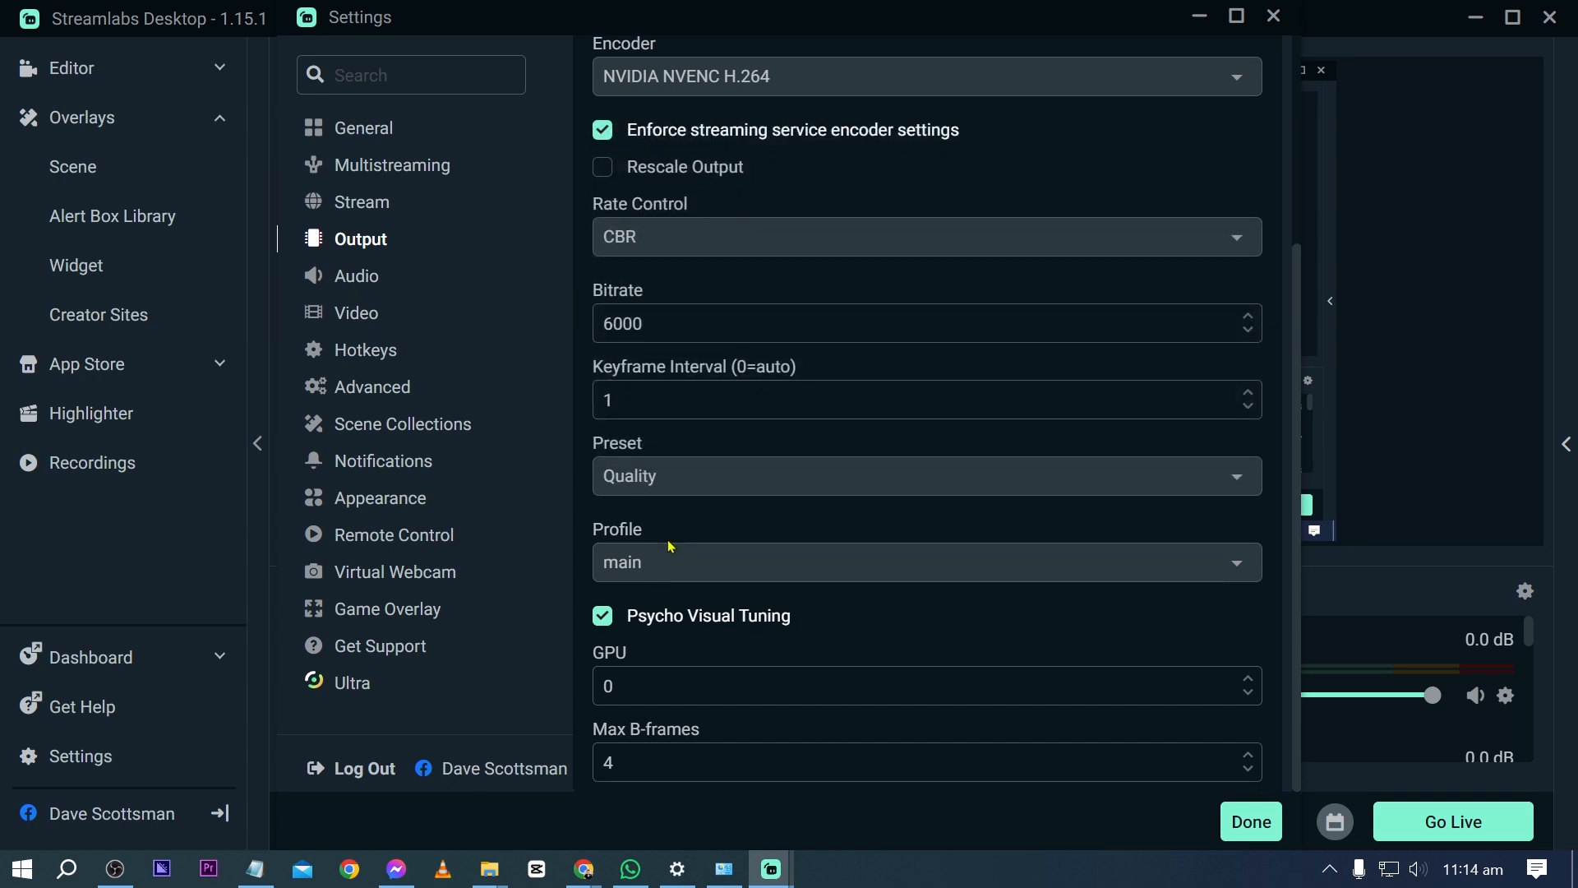
- Open the Streamlabs video settings, set the common FPS value to 60 and close the settings
{"action": "left_click", "coordinate": [366, 318]}
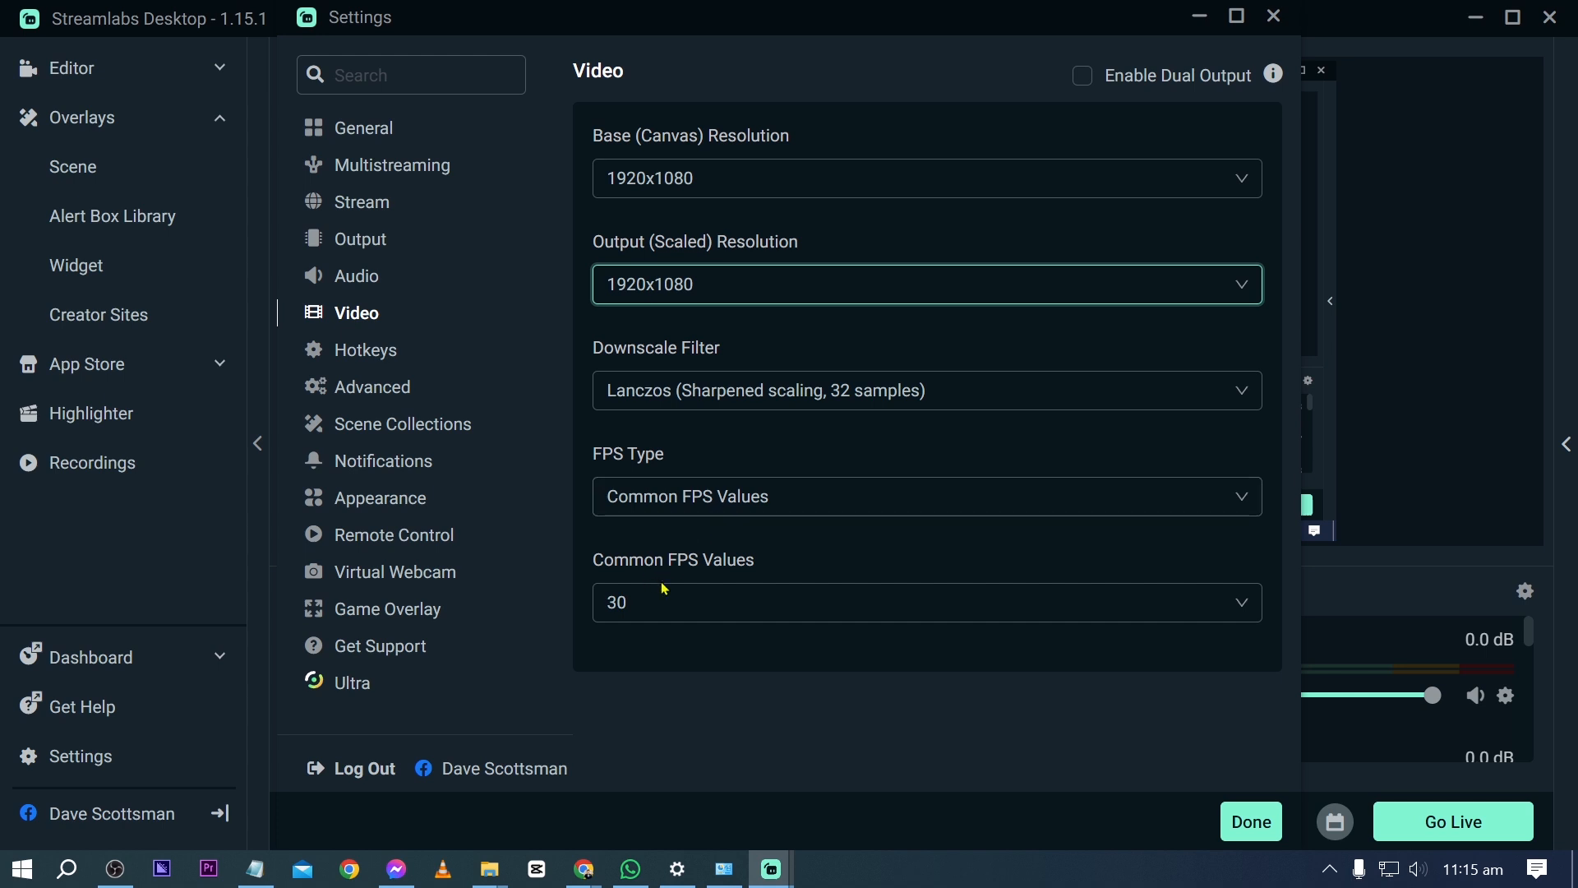
{"action": "left_click", "coordinate": [681, 618]}
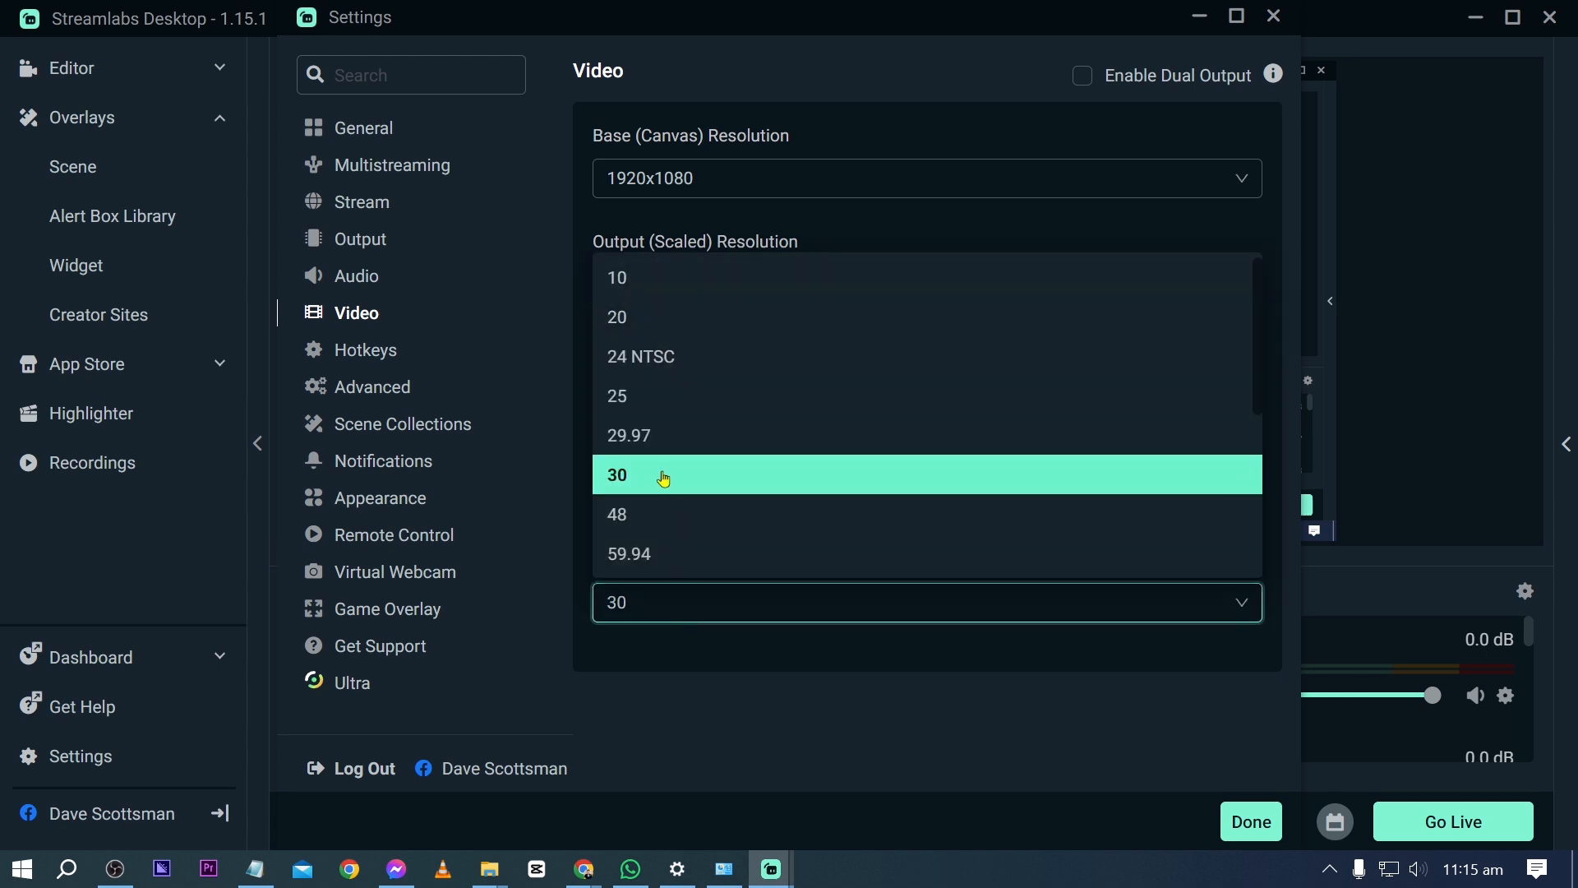
{"action": "scroll", "coordinate": [666, 534], "scroll_direction": "down", "scroll_amount": 1}
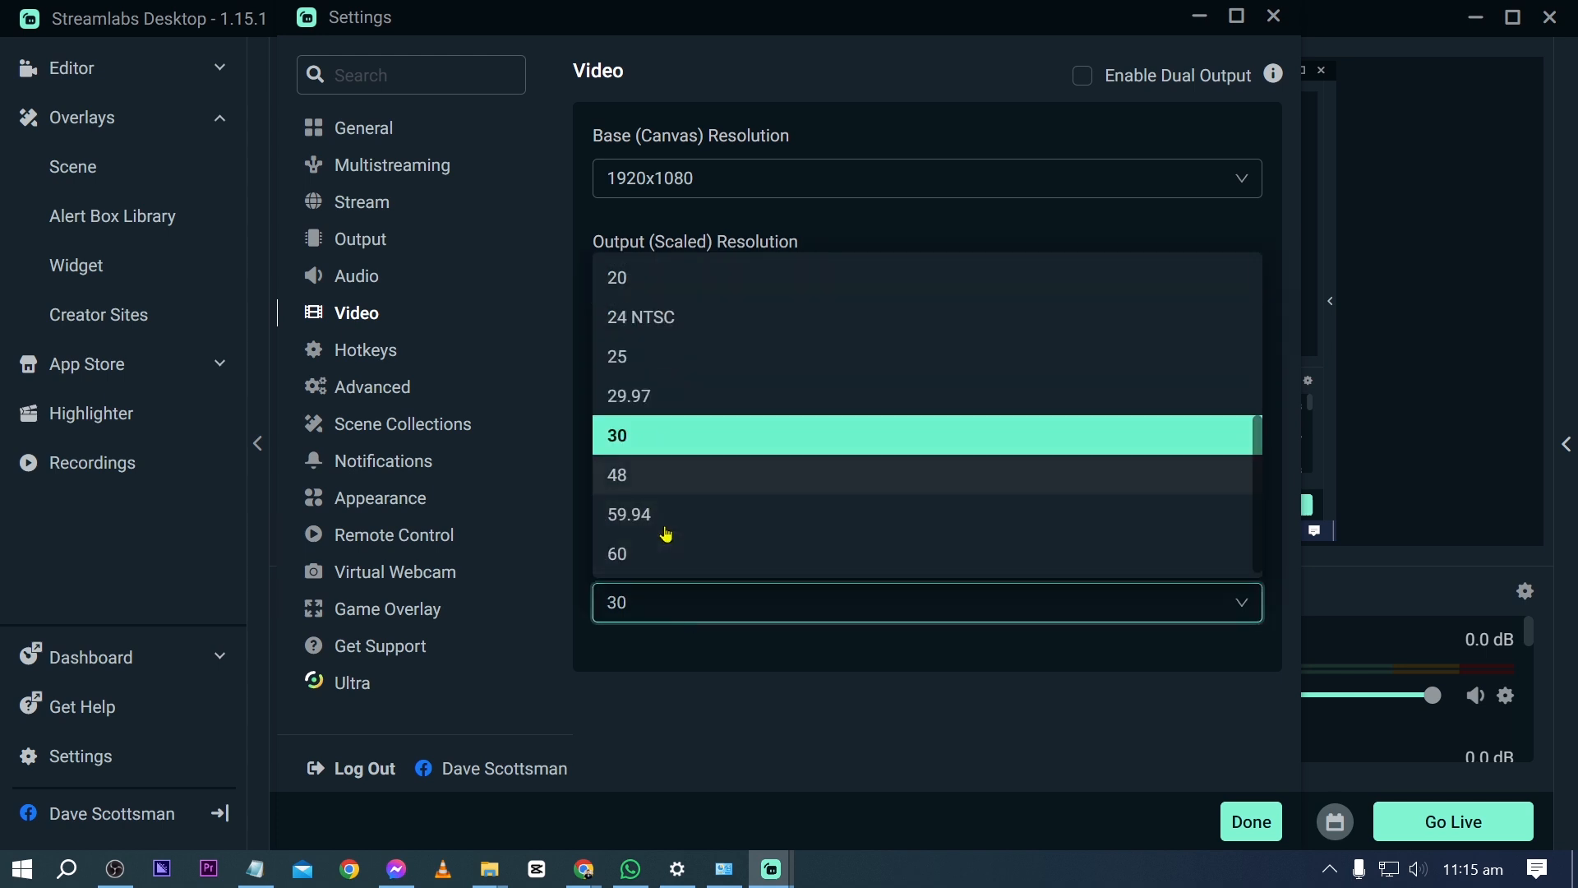
{"action": "left_click", "coordinate": [631, 555]}
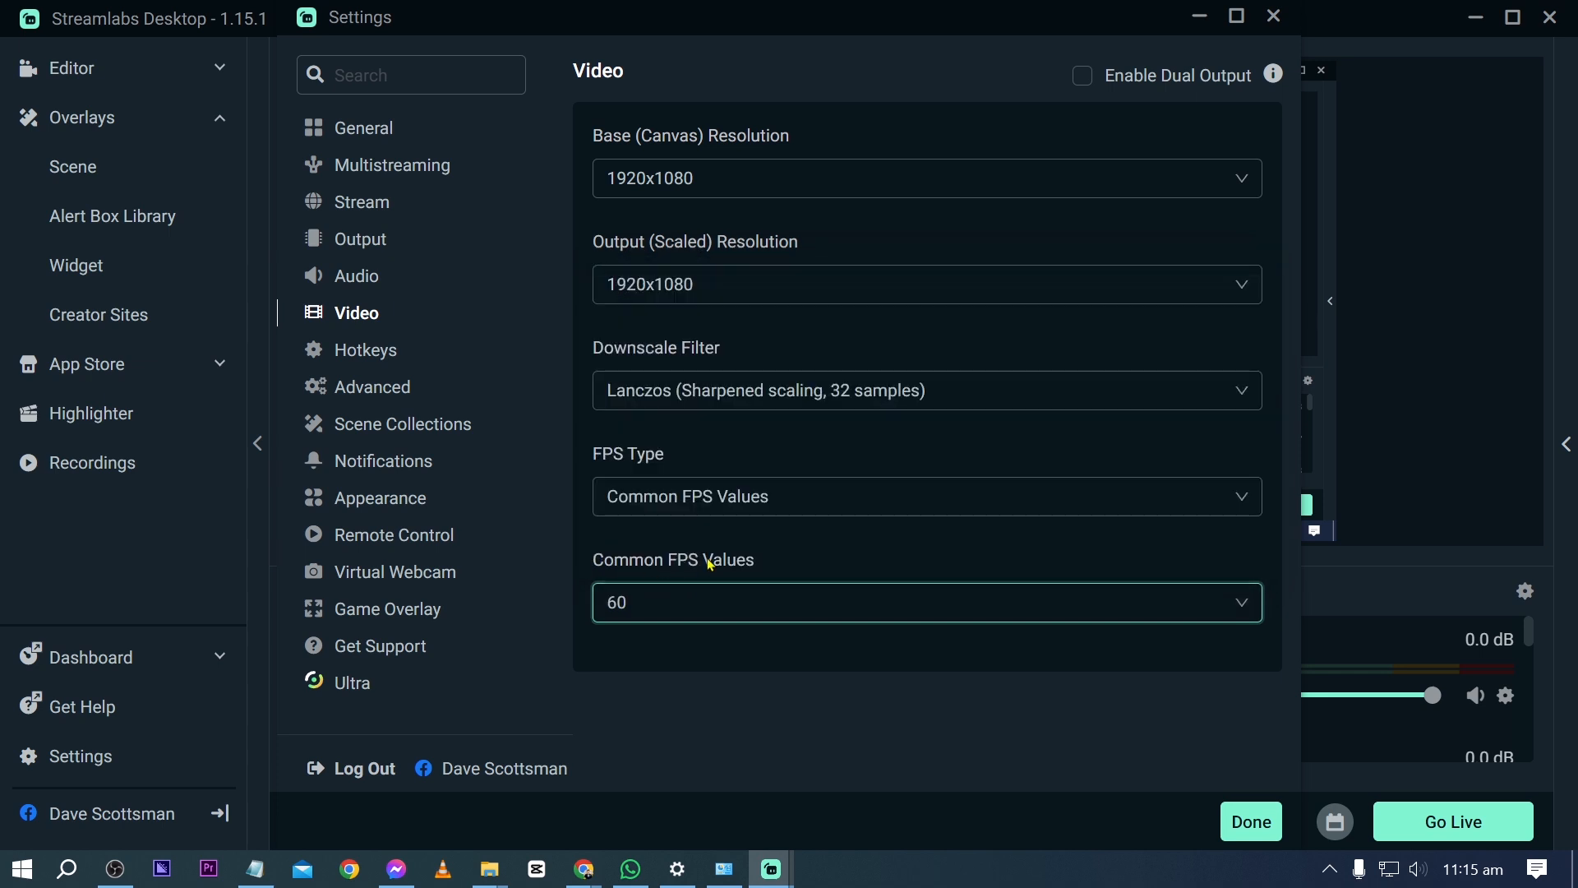
{"action": "left_click", "coordinate": [1253, 823]}
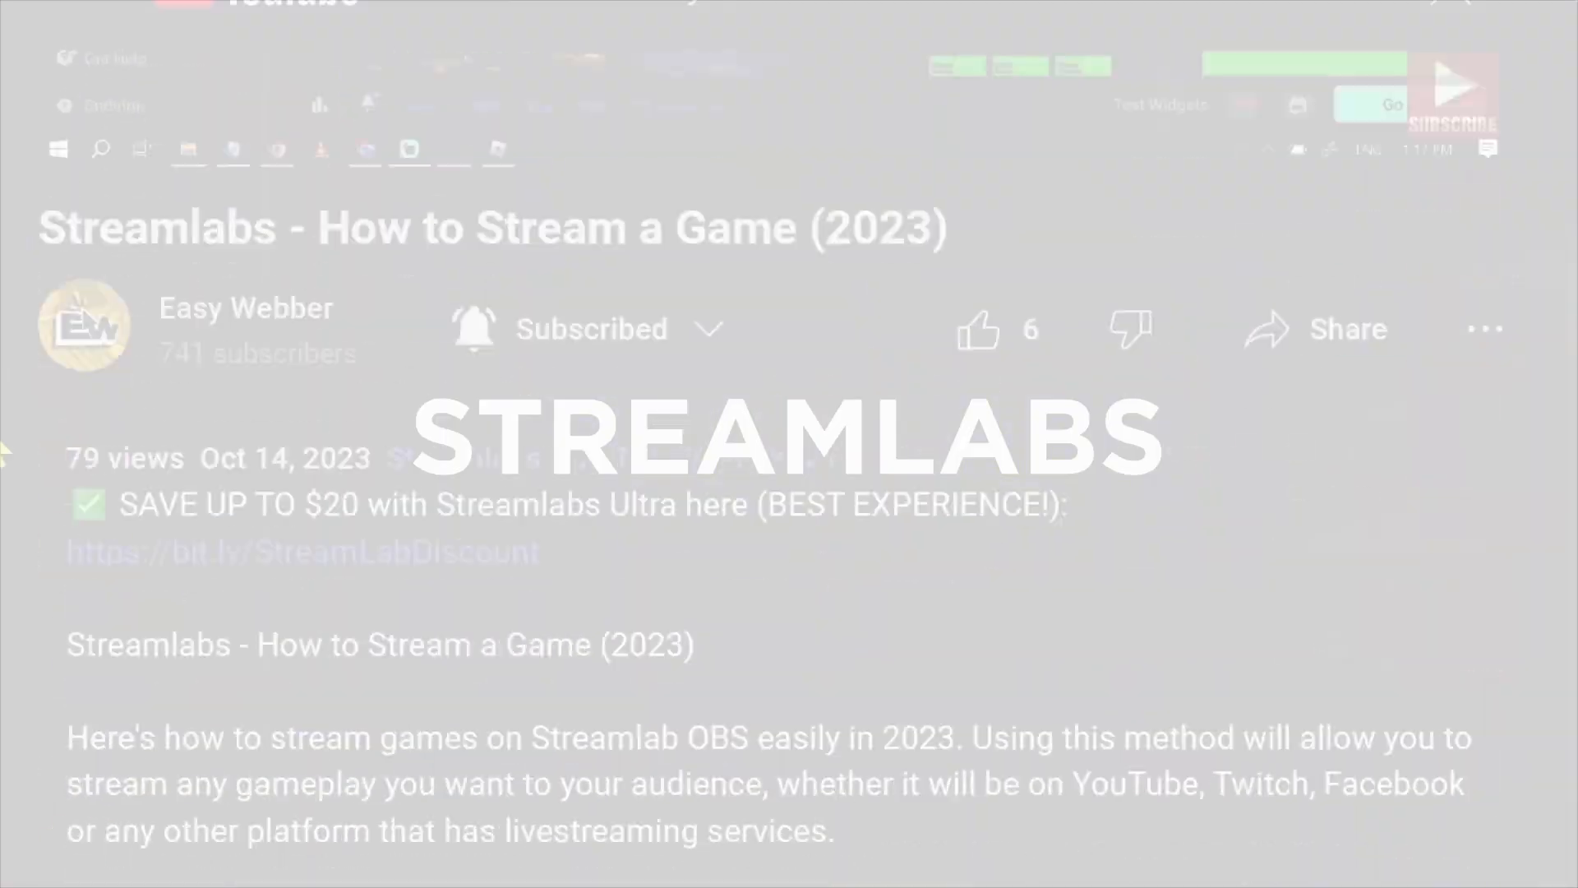
- Open the Streamlabs Ultra discount link from the YouTube video description and look over the subscription plans
{"action": "left_click", "coordinate": [510, 550]}
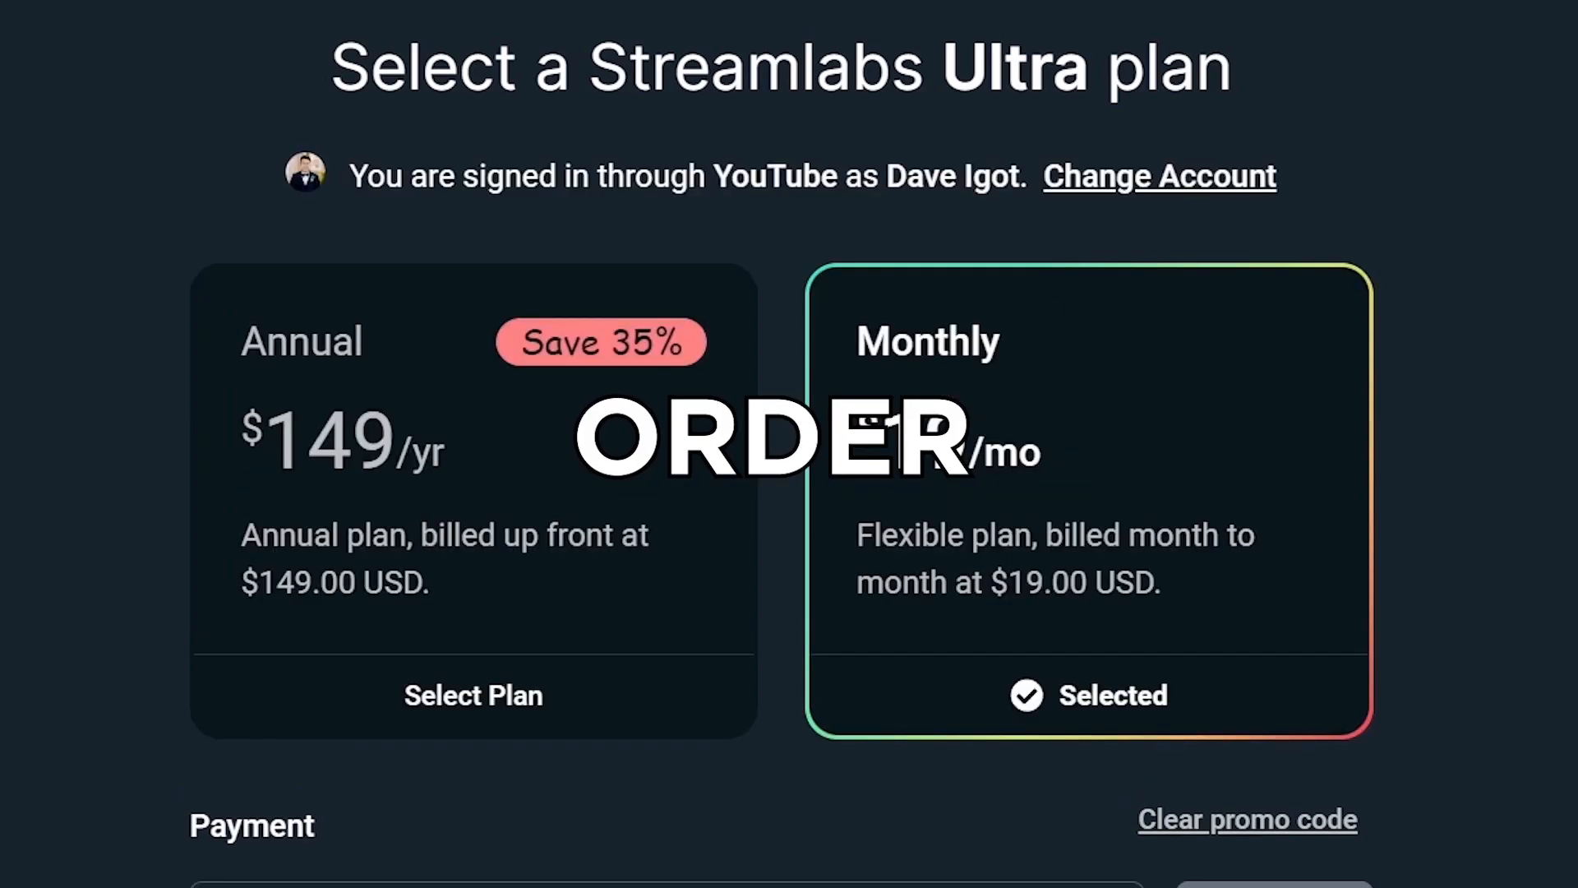
{"action": "scroll", "coordinate": [534, 427], "scroll_direction": "down", "scroll_amount": 4}
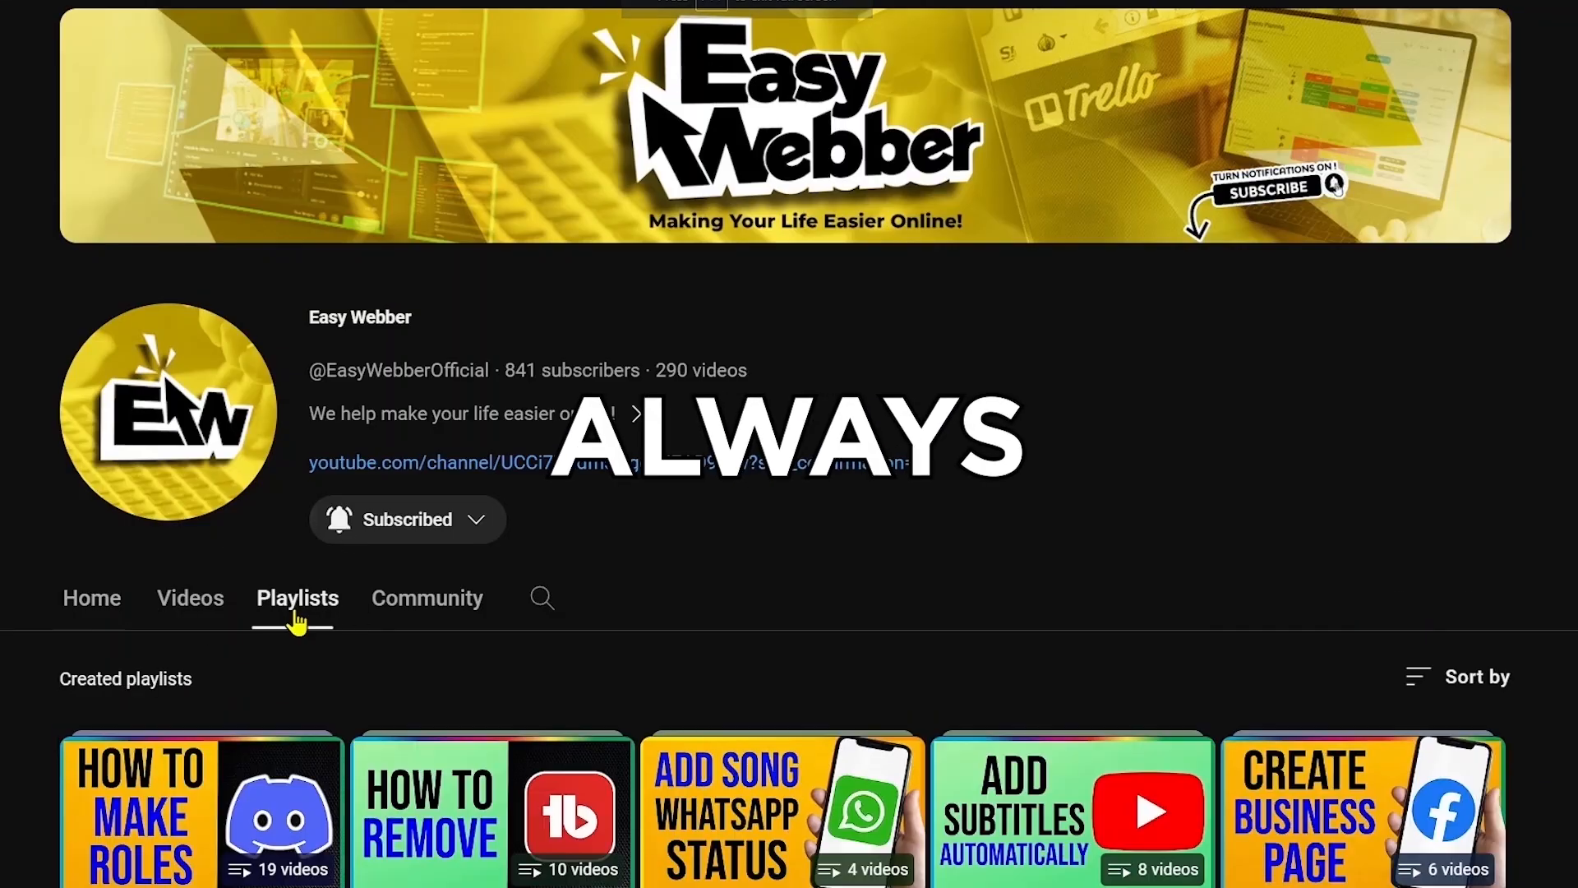
- Browse the Easy Webber channel for Streamlabs OBS tutorials and open the video on connecting Streamlabs to TikTok
{"action": "scroll", "coordinate": [296, 623], "scroll_direction": "down", "scroll_amount": 4}
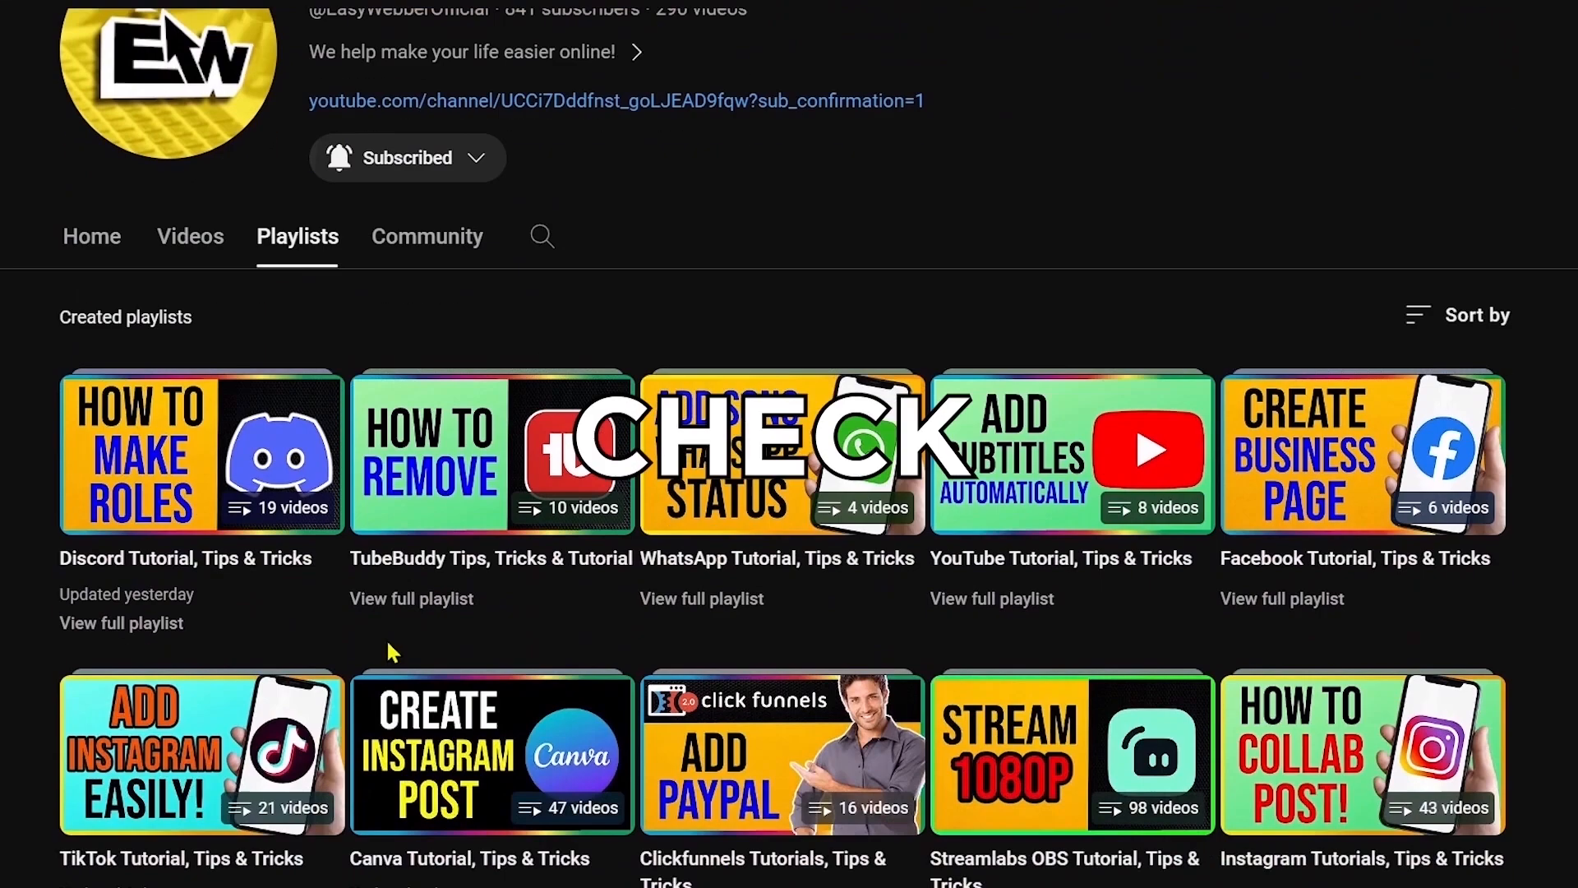
{"action": "left_click", "coordinate": [1029, 736]}
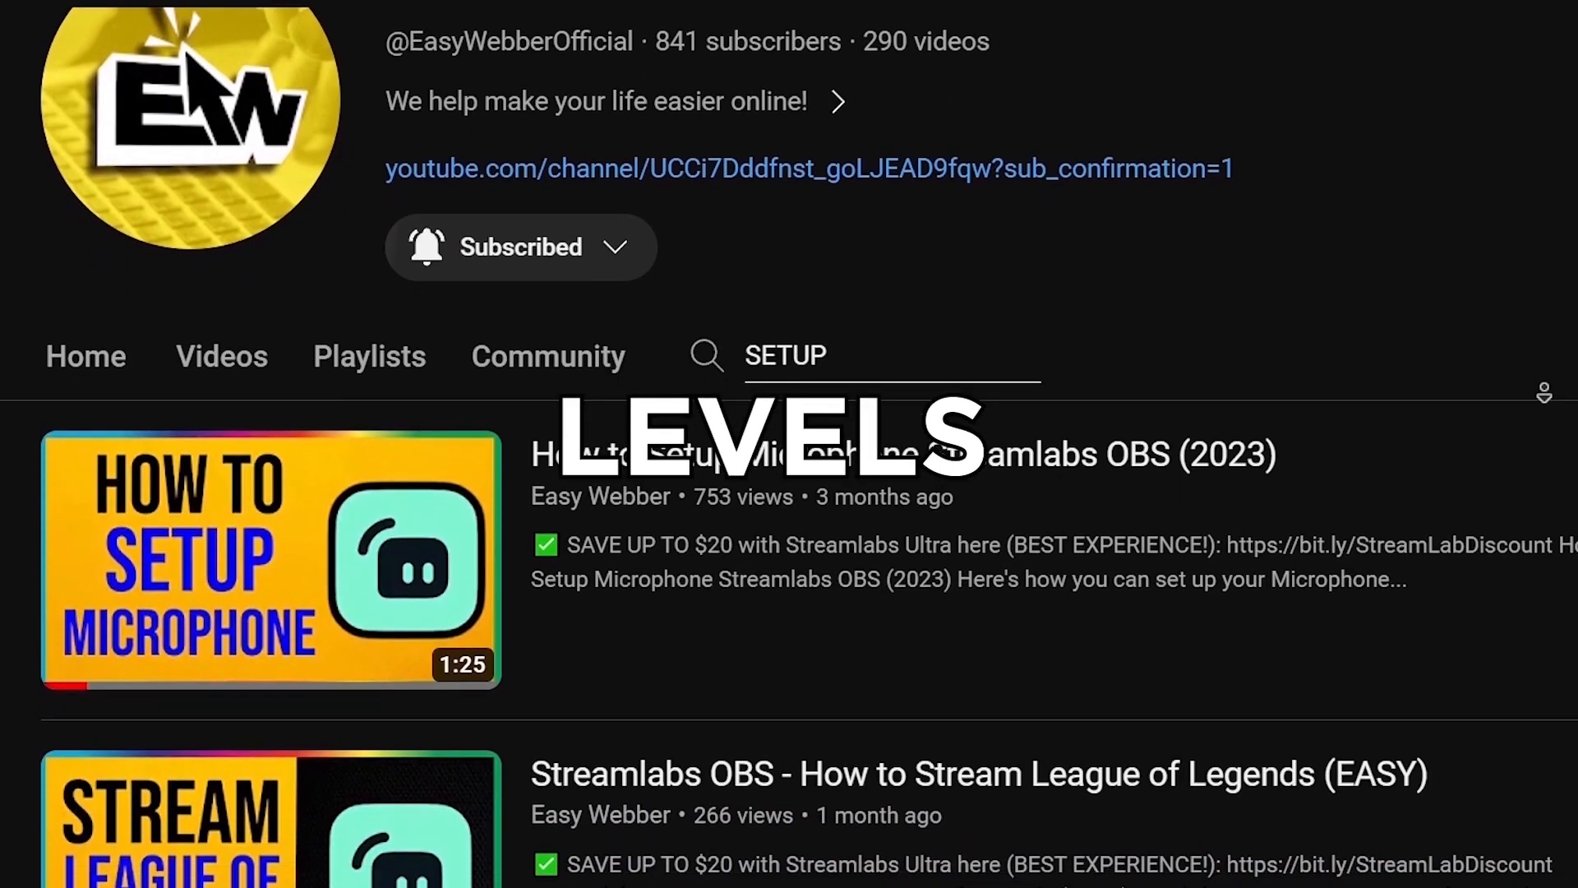
{"action": "scroll", "coordinate": [789, 493], "scroll_direction": "down", "scroll_amount": 15}
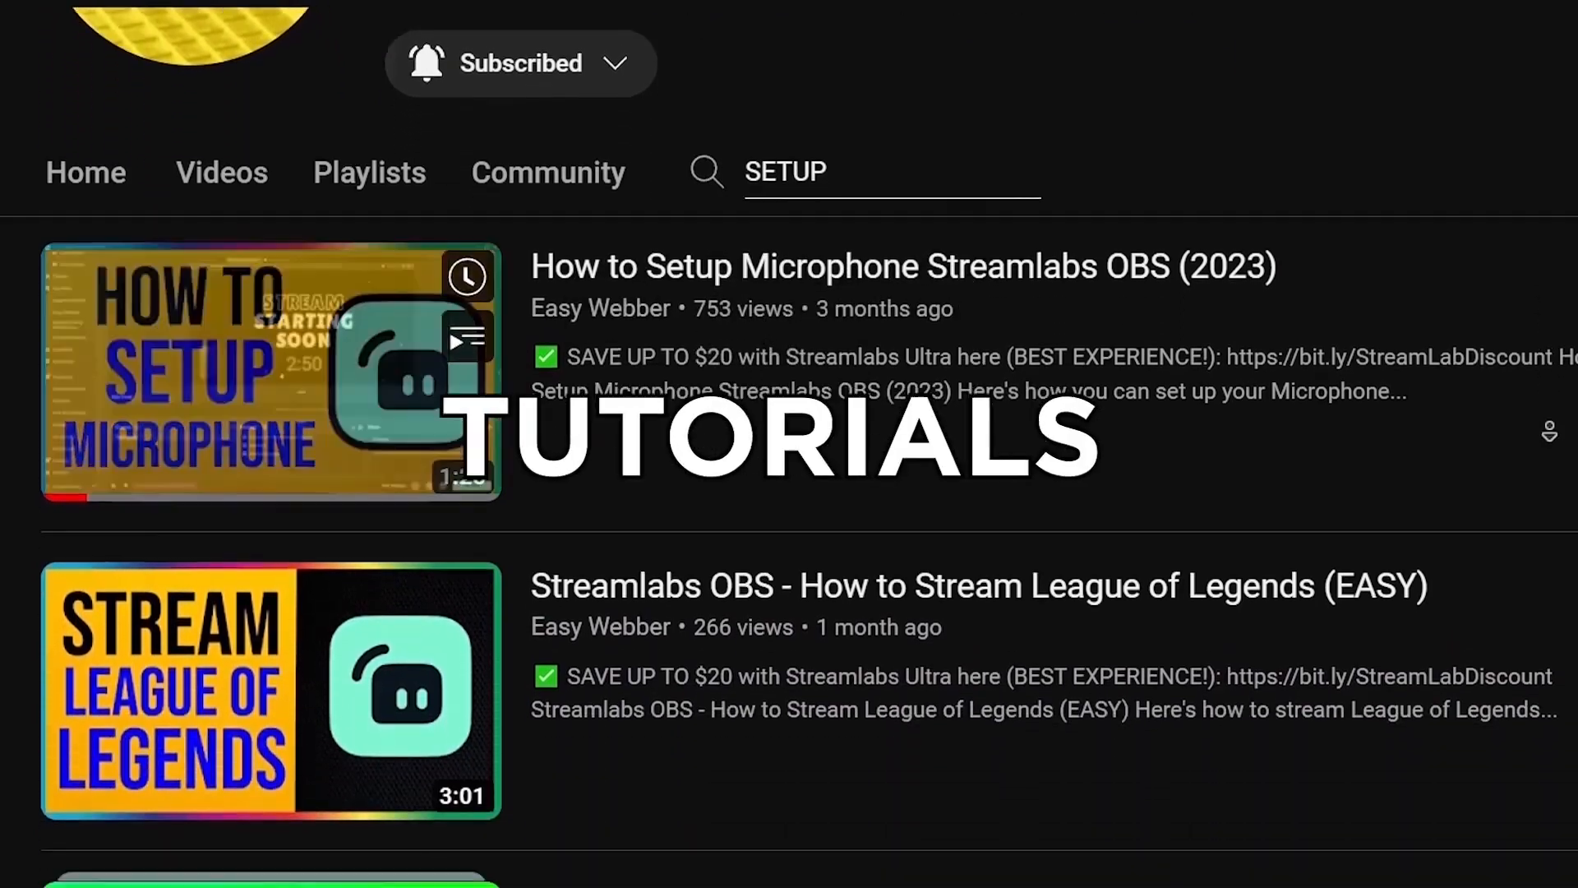
{"action": "scroll", "coordinate": [1550, 490], "scroll_direction": "down", "scroll_amount": 10}
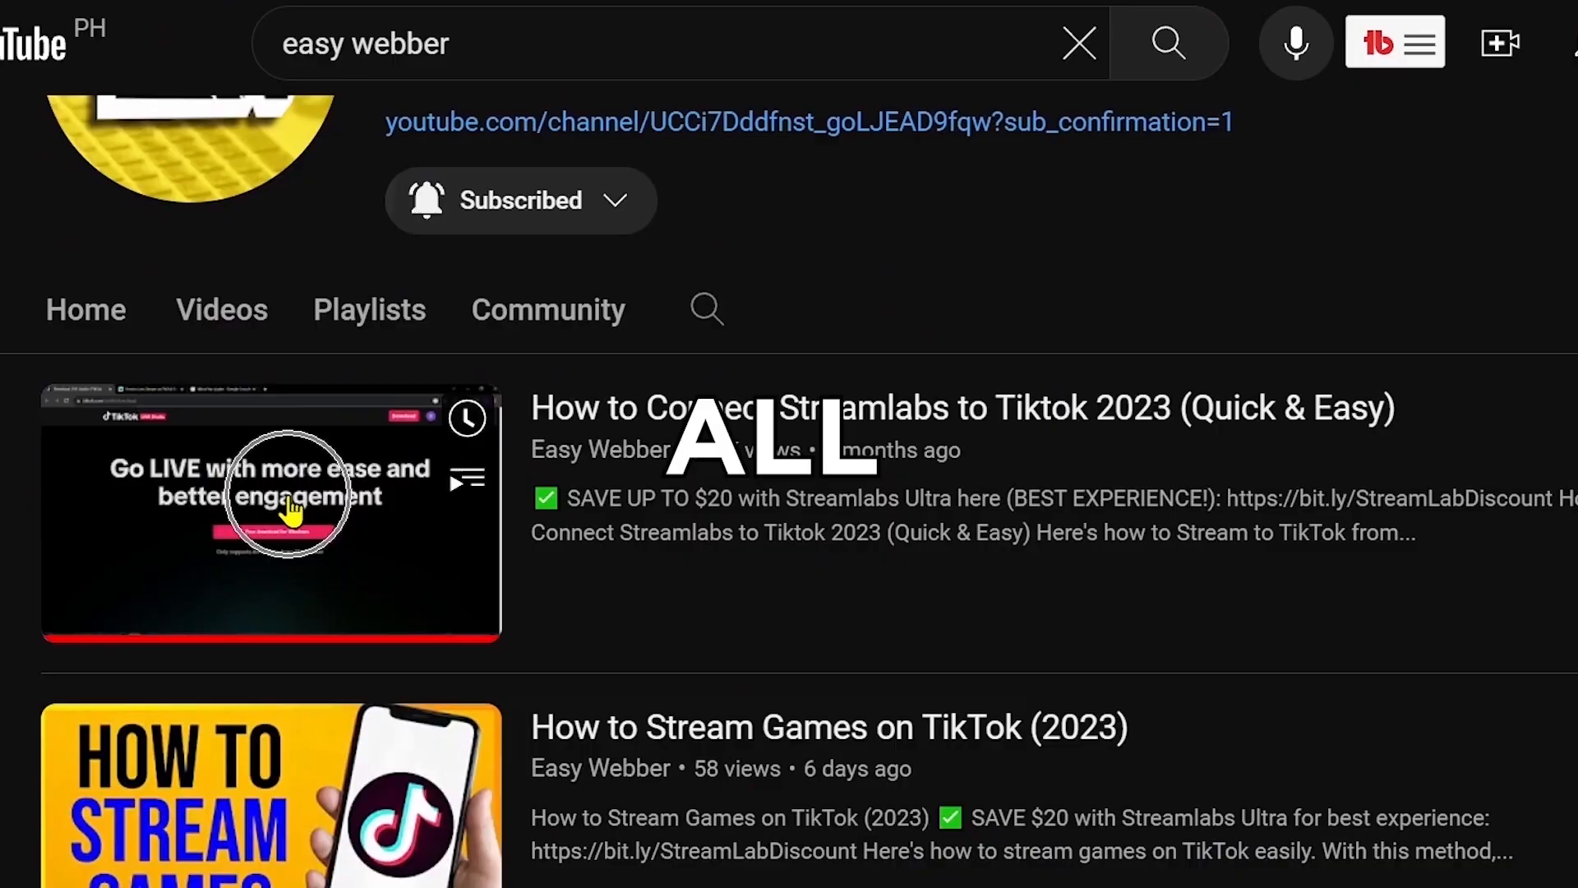
{"action": "left_click", "coordinate": [290, 510]}
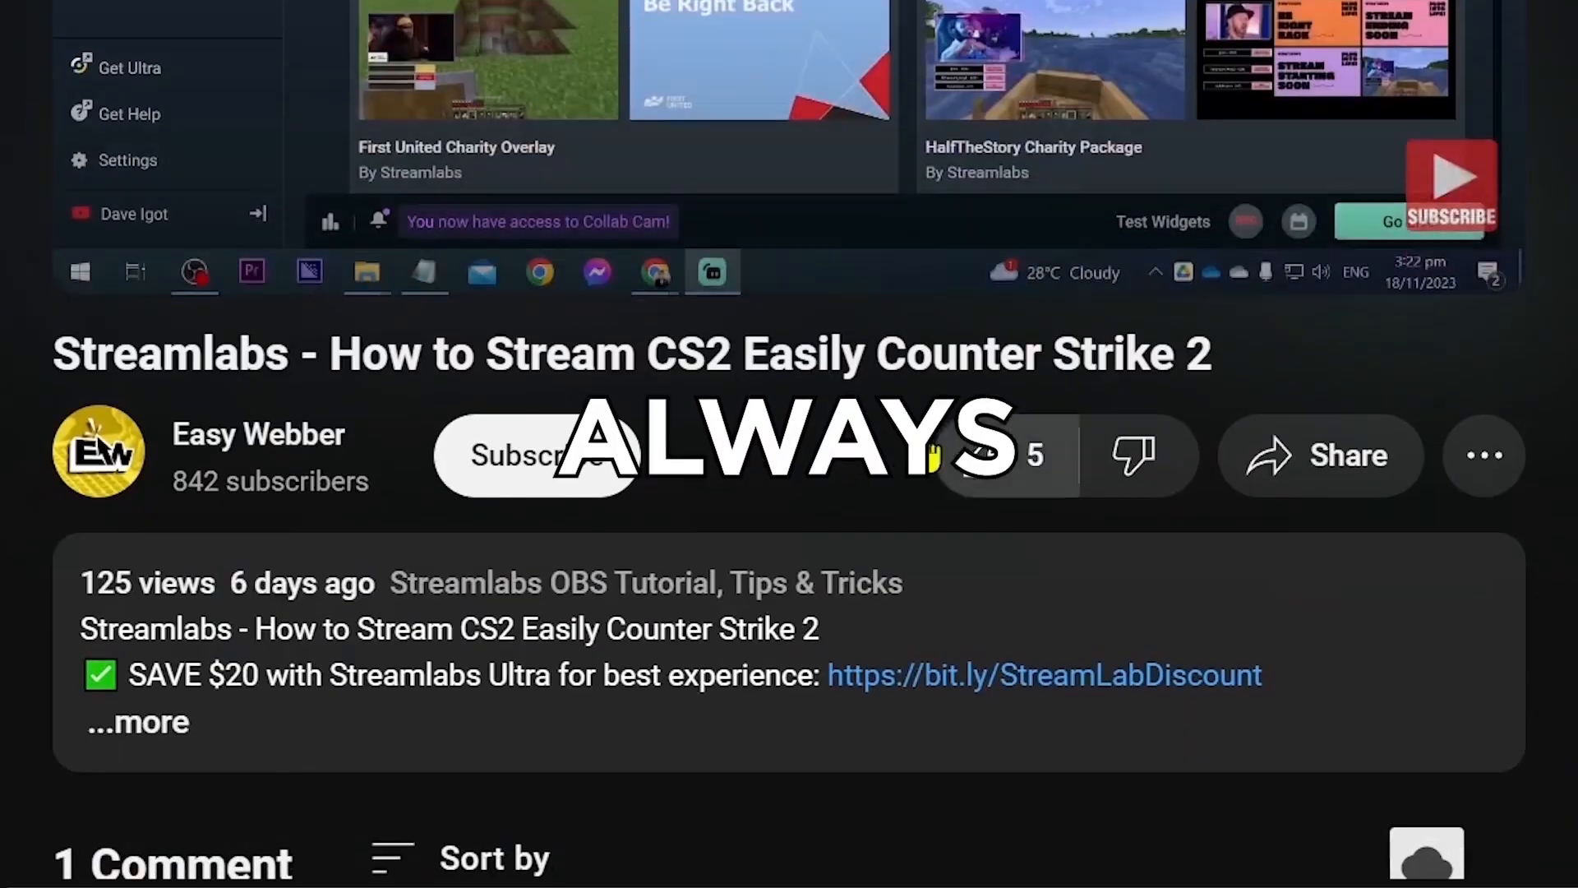
- Subscribe to the Easy Webber channel from the Counter Strike 2 streaming video and open its notification options
{"action": "left_click", "coordinate": [697, 489]}
{"action": "left_click", "coordinate": [697, 489]}
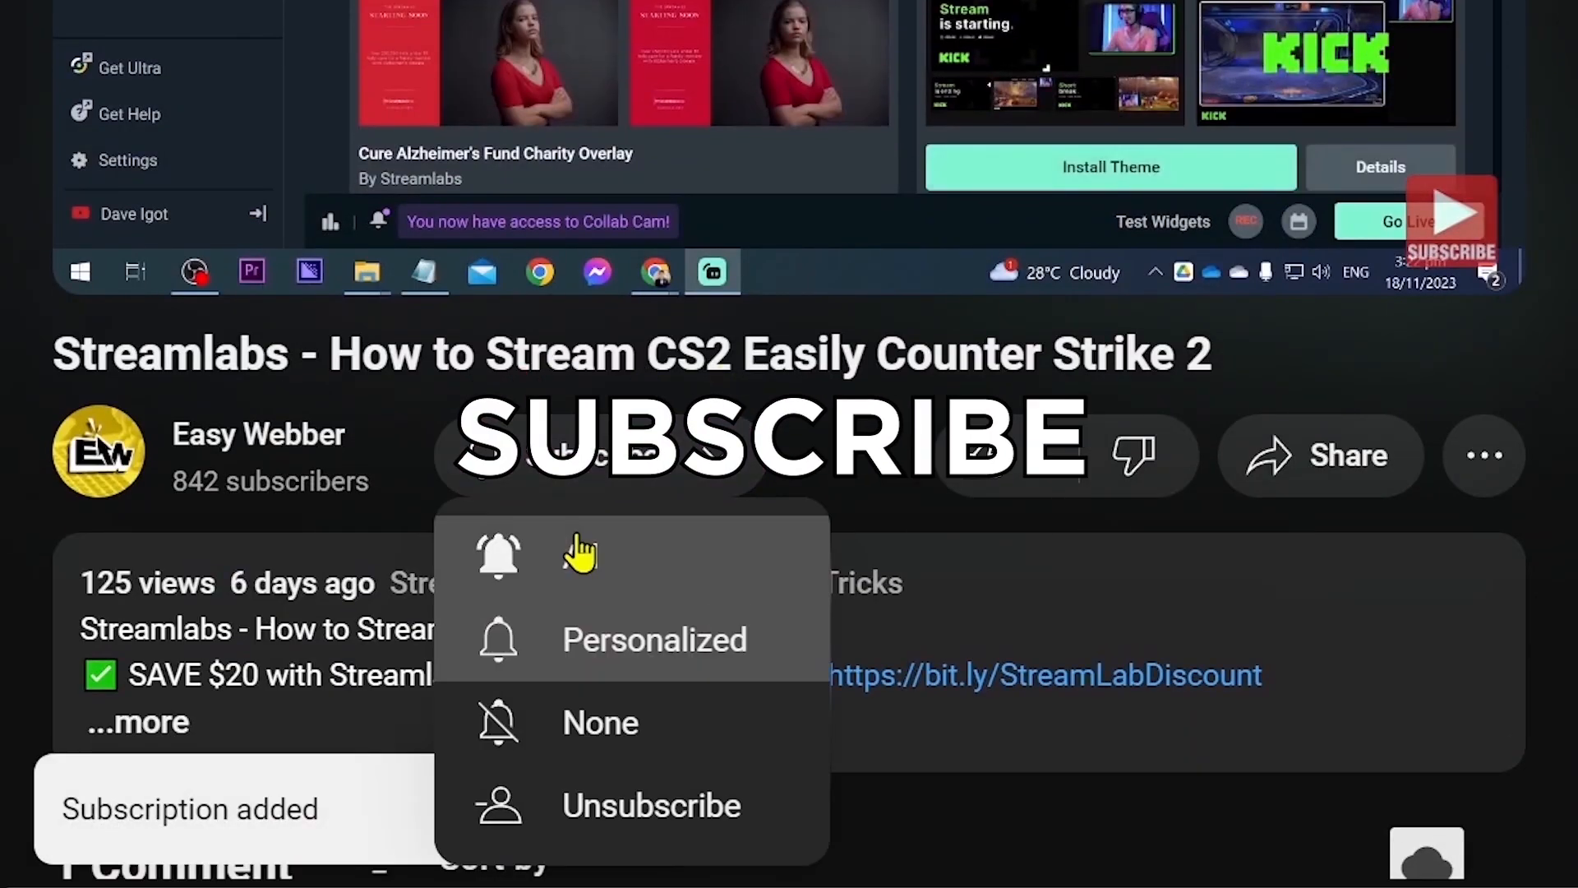